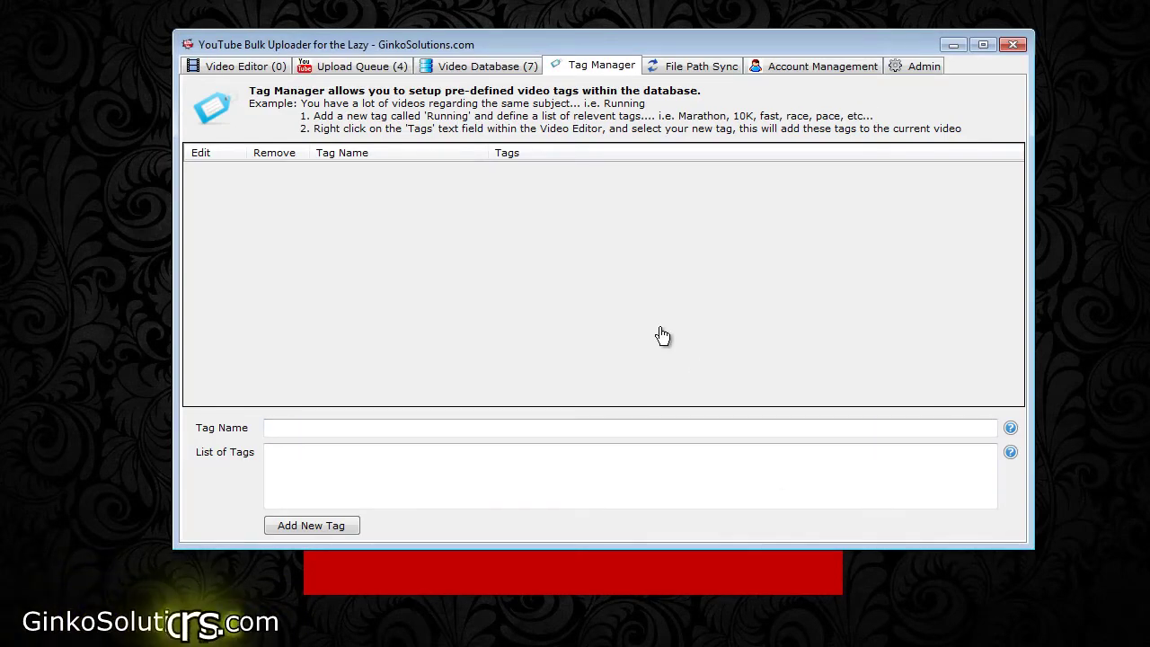
Switch to the Video Editor and make doggie channel the upload account.
click(290, 426)
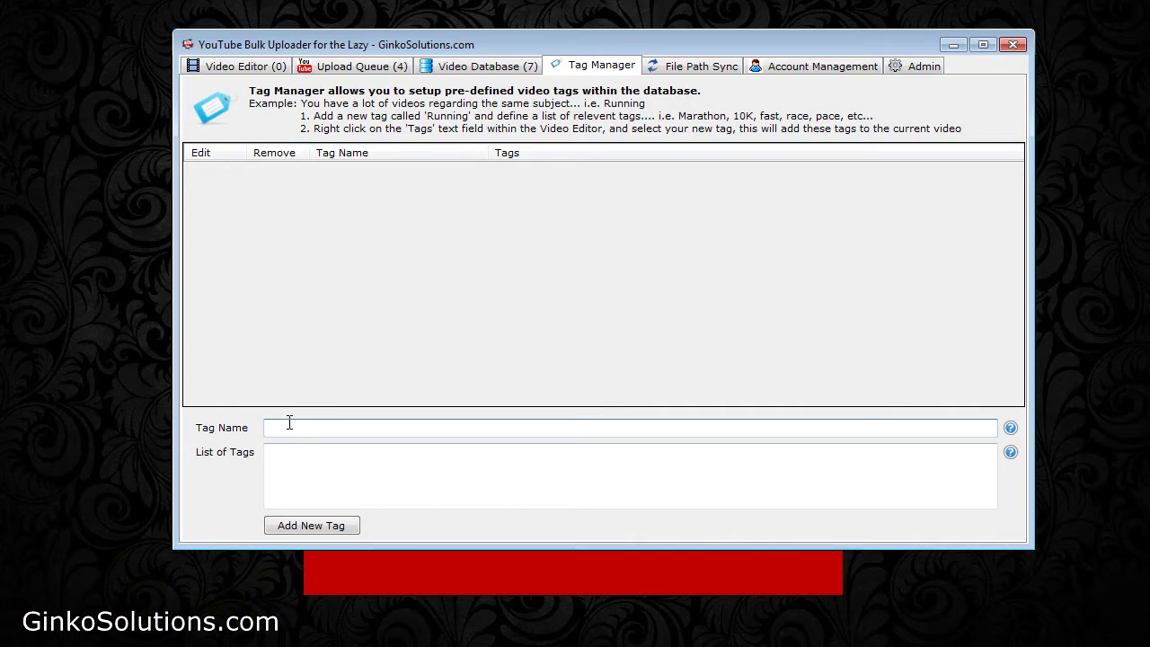
click(292, 454)
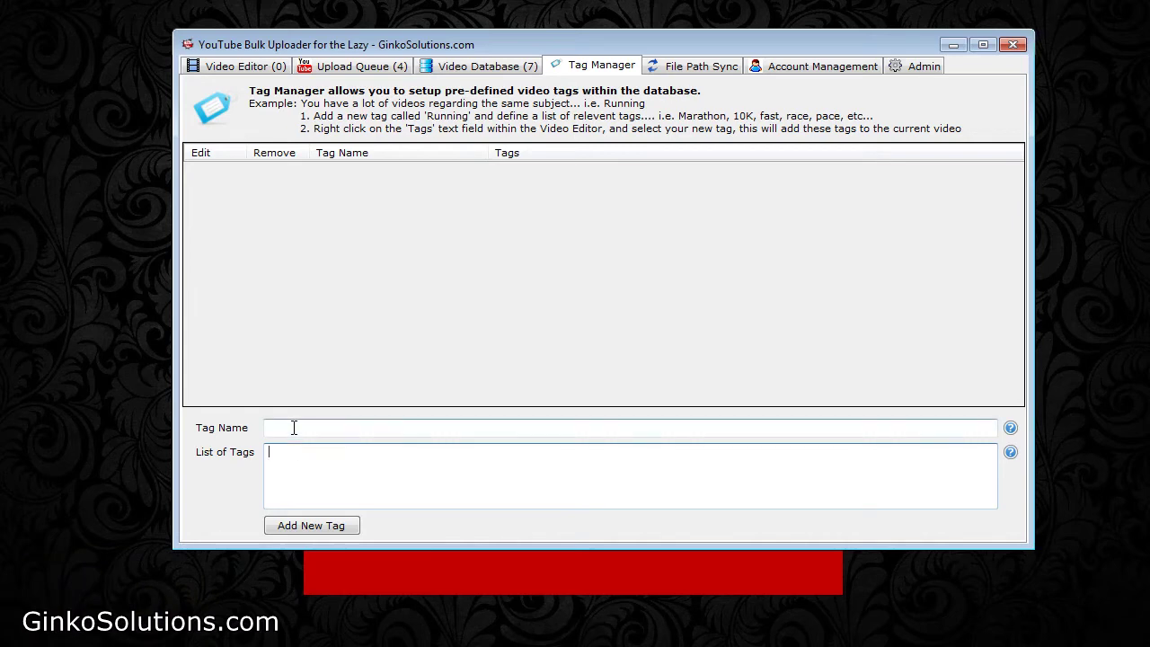
click(294, 428)
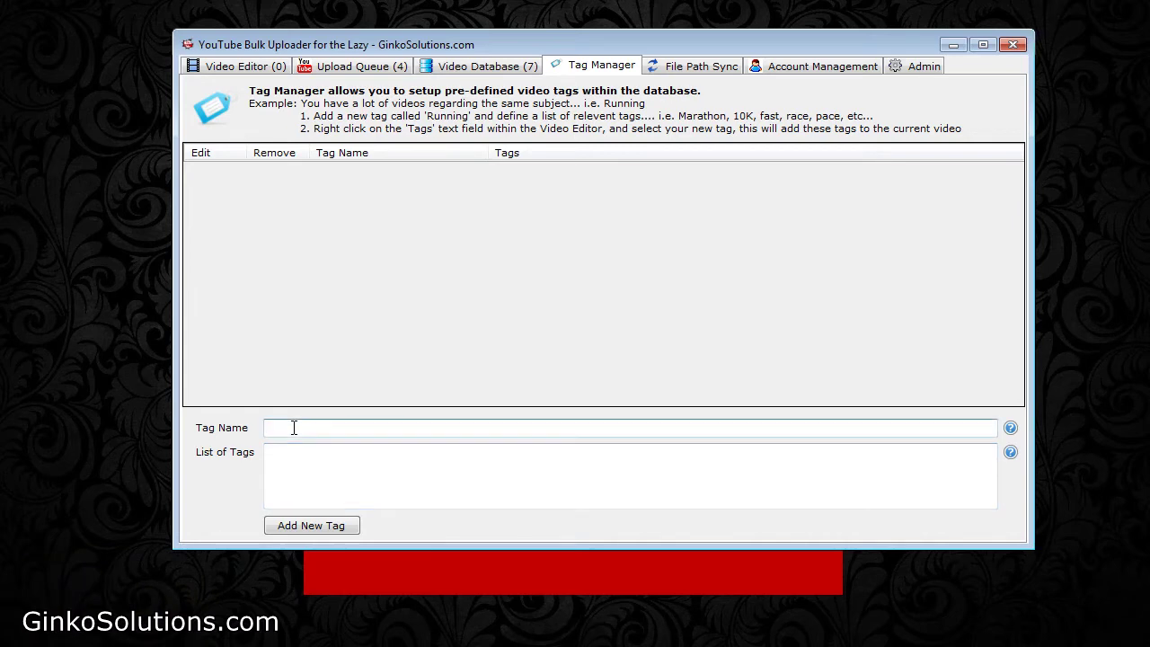
click(248, 66)
click(355, 97)
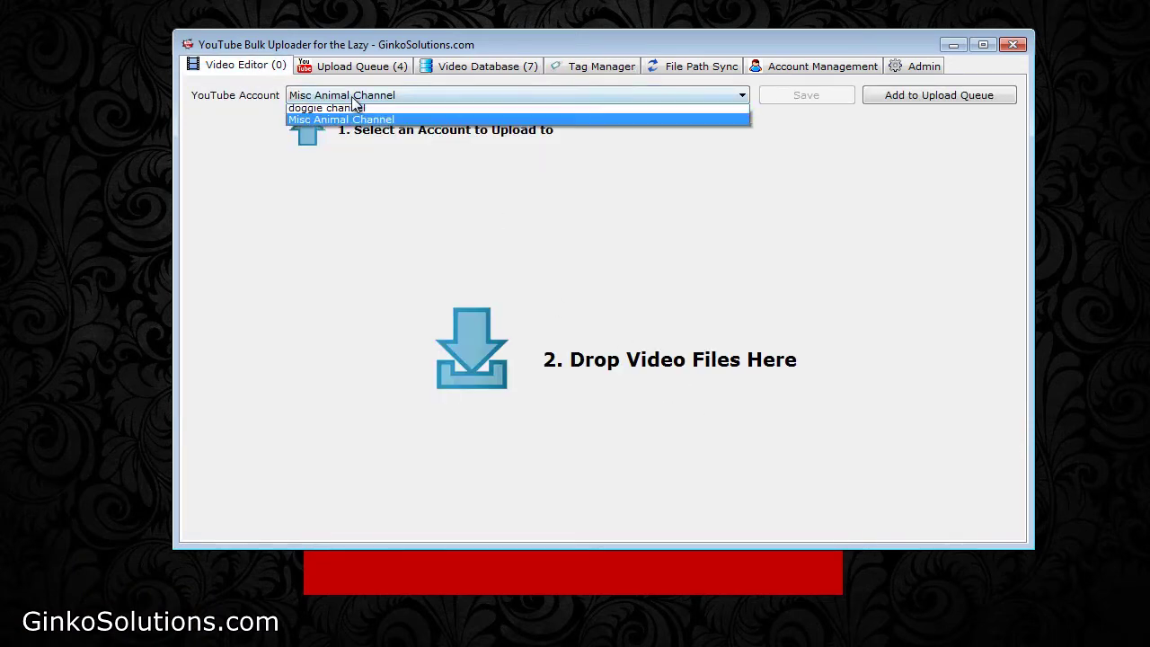
click(338, 105)
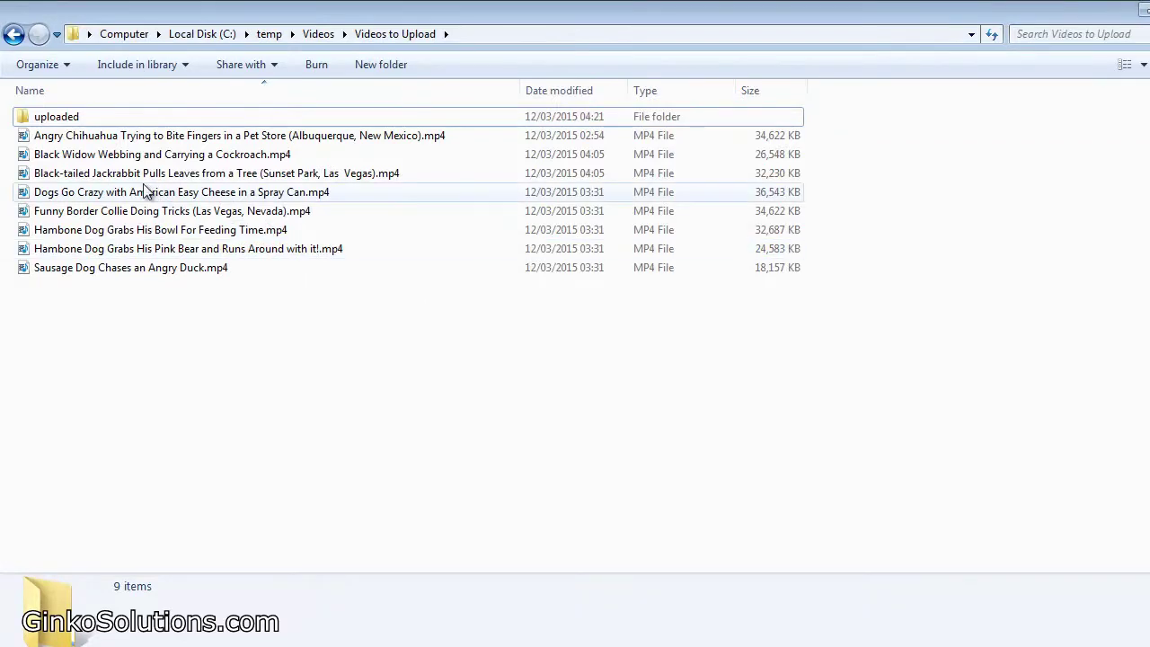
Drag the Hambone Dog bowl and Pink Bear videos from Explorer into the Video Editor.
click(144, 194)
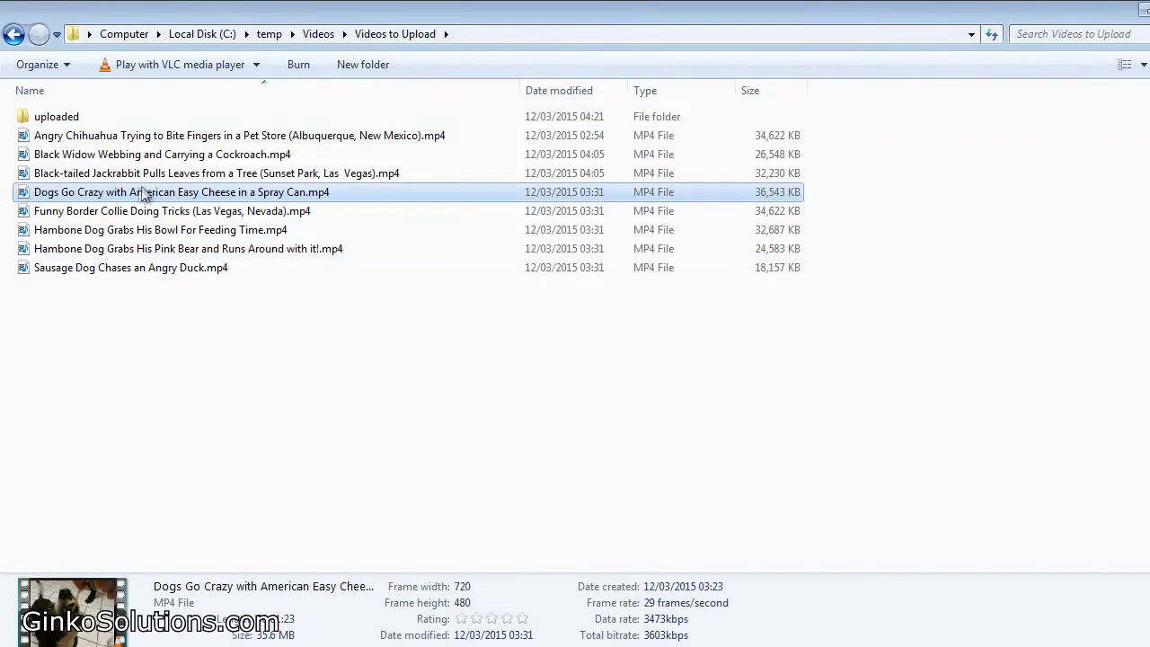
click(130, 230)
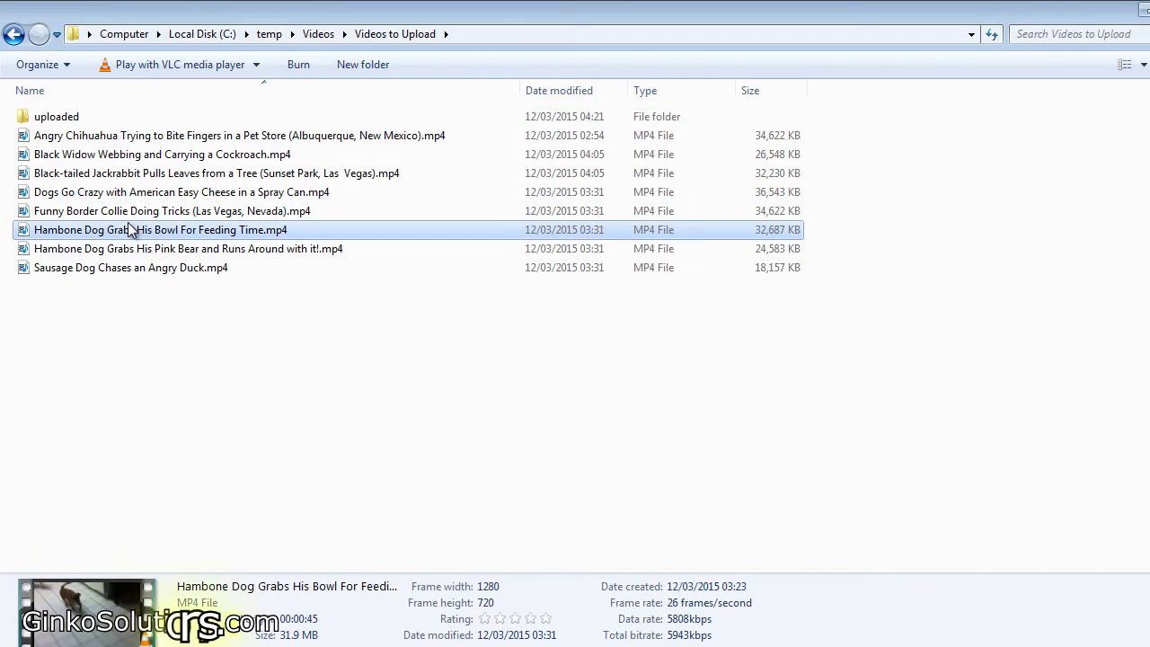
shift+click(180, 254)
drag(211, 255, 802, 485)
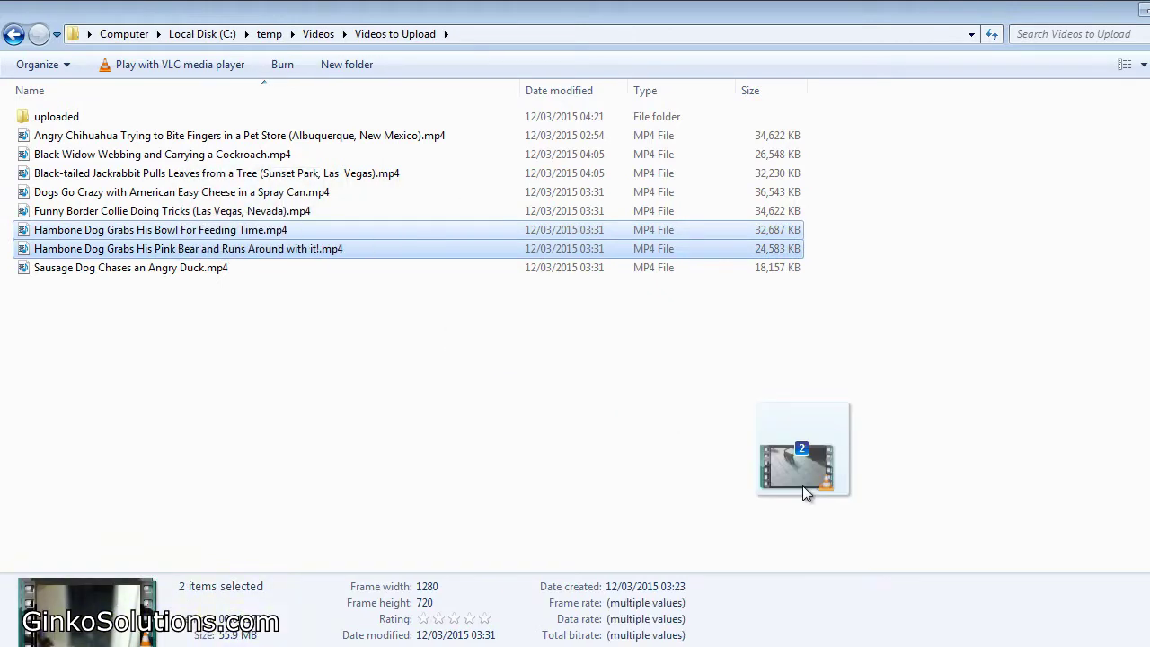
drag(802, 485, 899, 643)
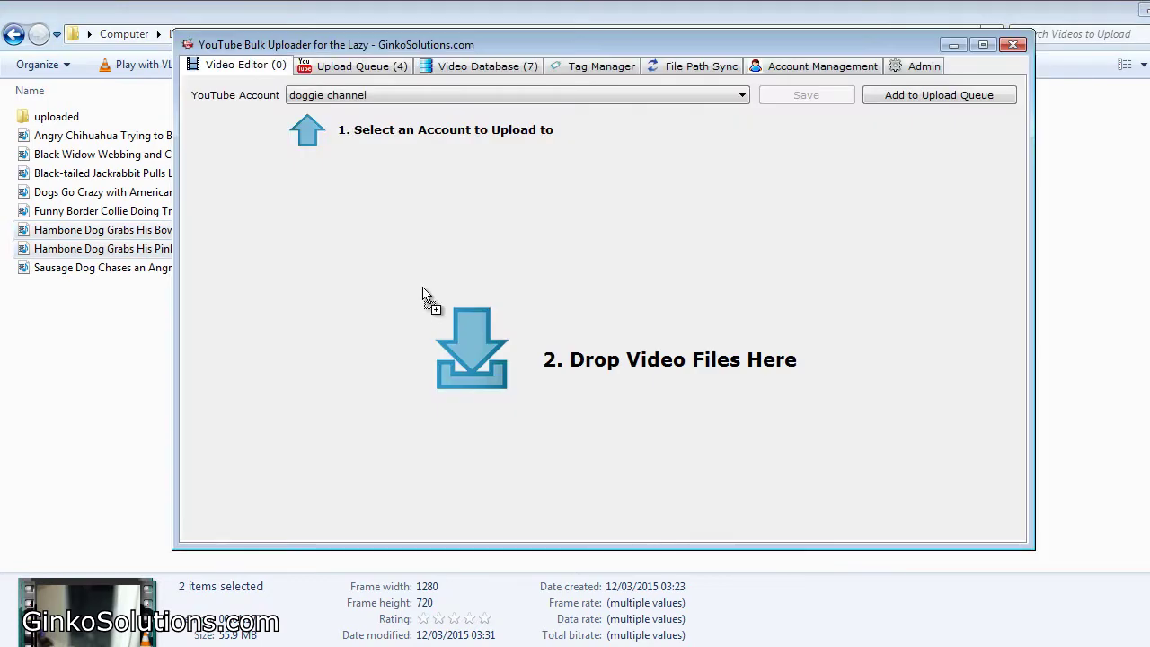
drag(899, 638, 424, 300)
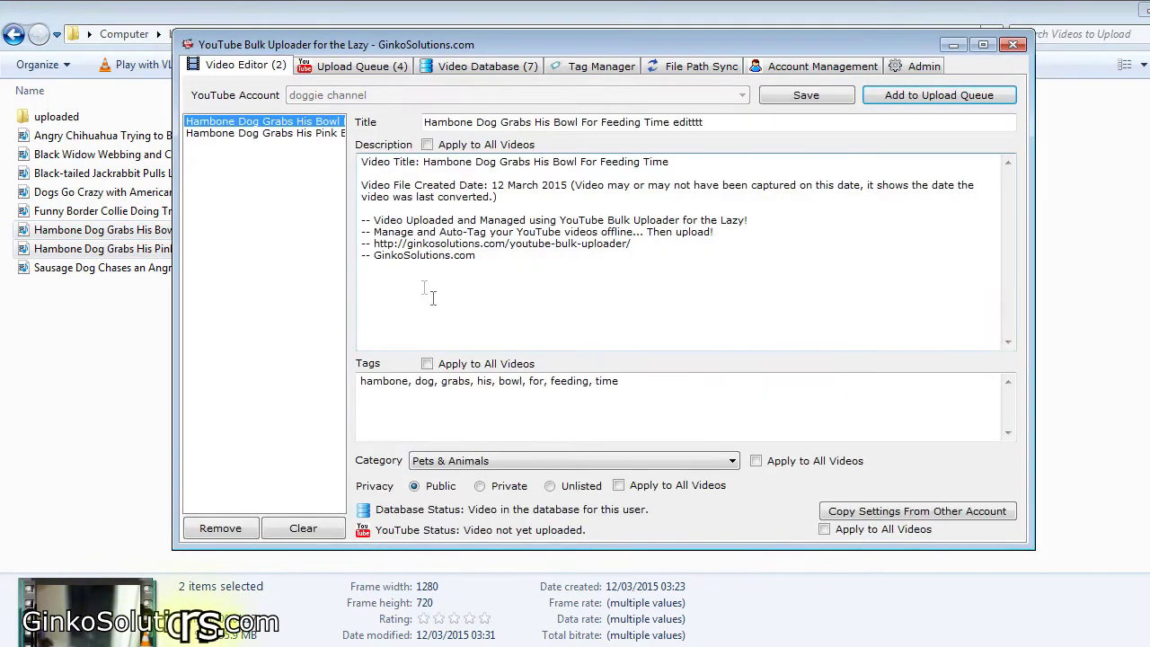
Review the bowl video's auto-generated tags, then start a new group in Tag Manager.
click(662, 387)
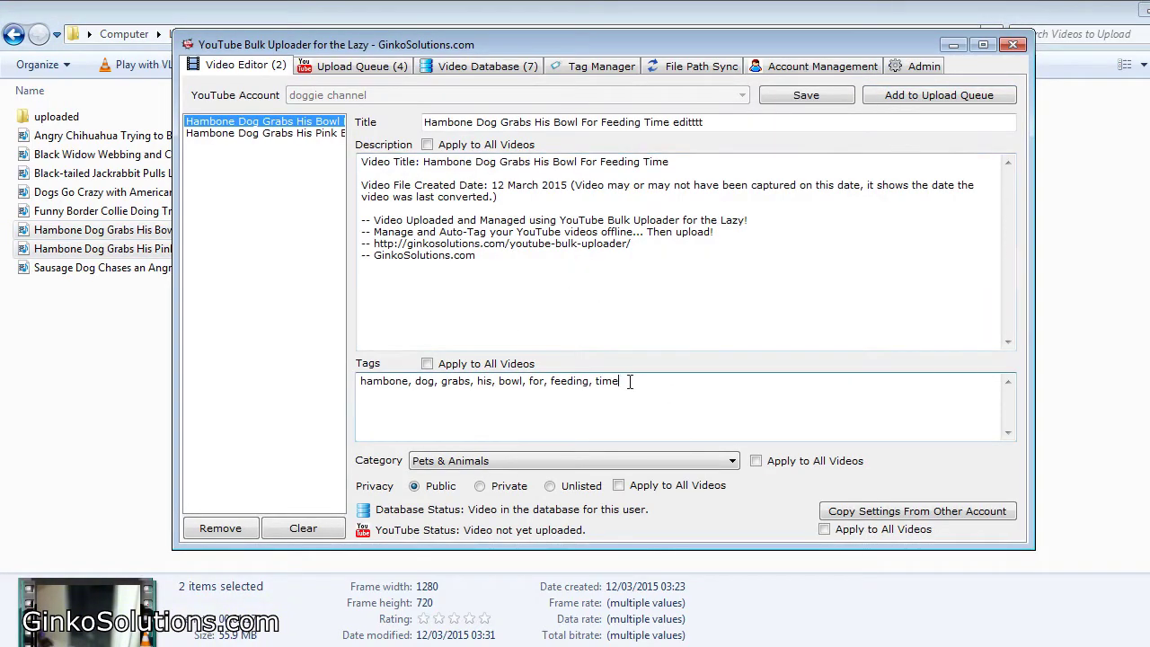
drag(630, 381, 287, 404)
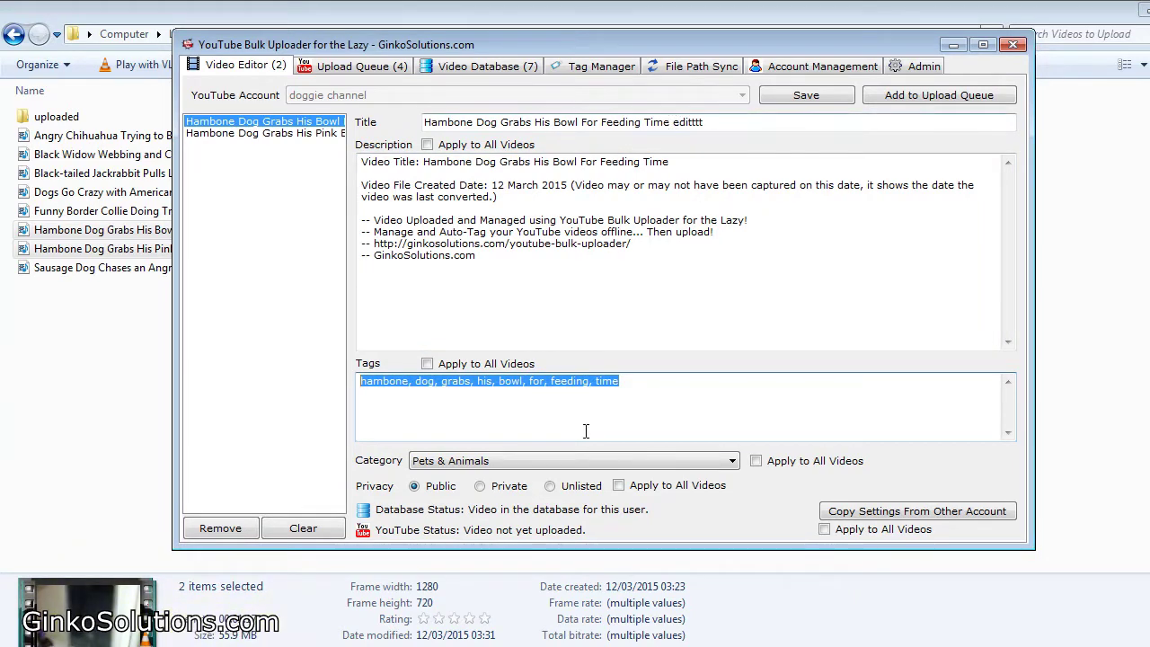
click(633, 406)
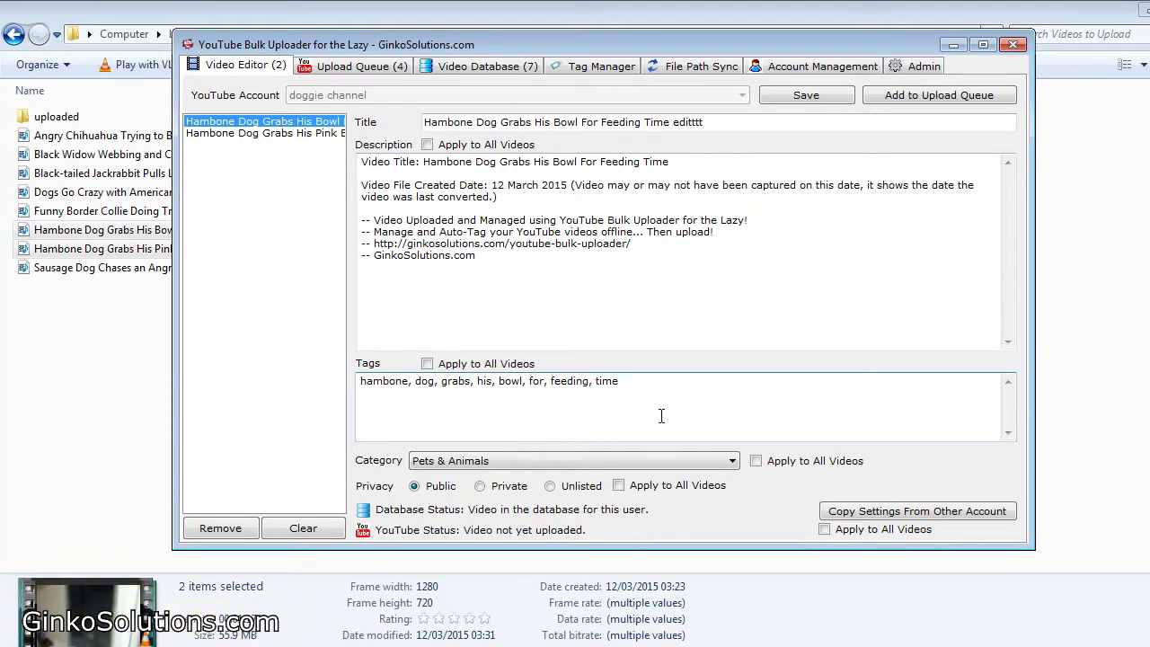
click(604, 70)
click(364, 432)
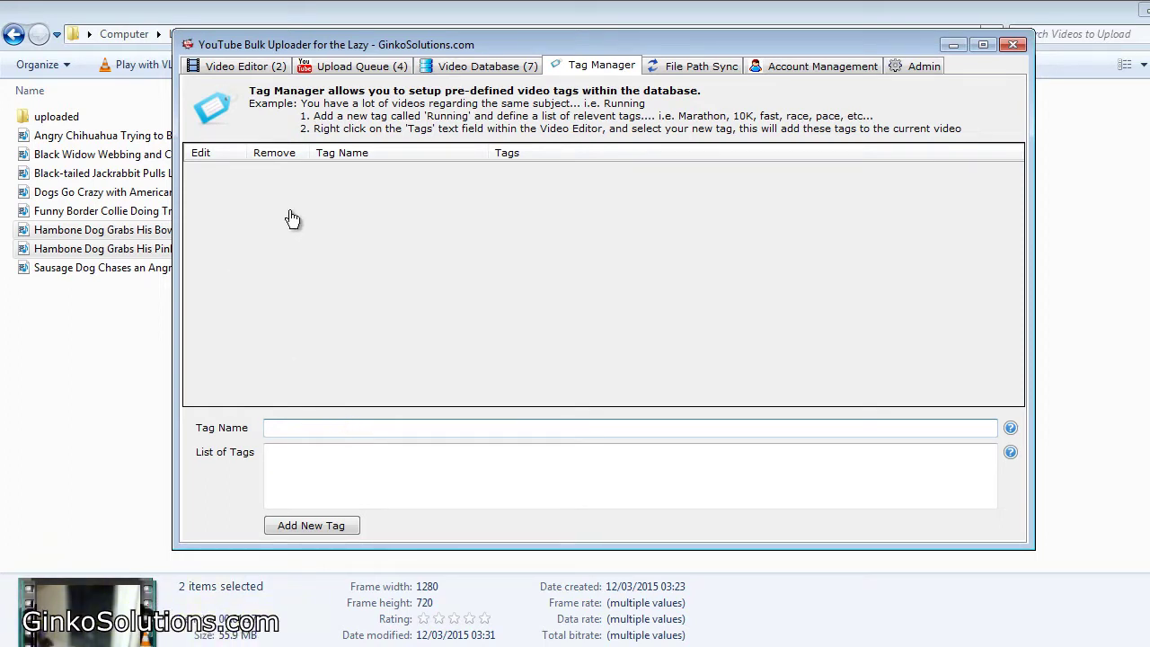
Create the 'BC Dog Tricks' tag group with dog, tricks and border collie tags.
text(Dog Tr)
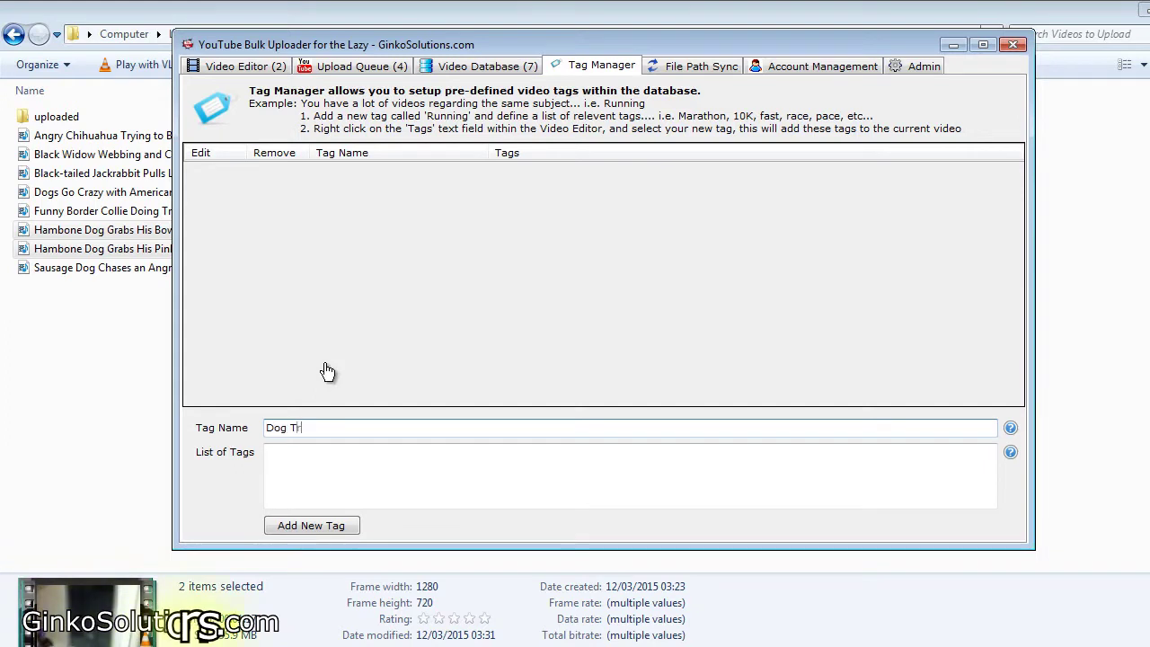
text(iks)
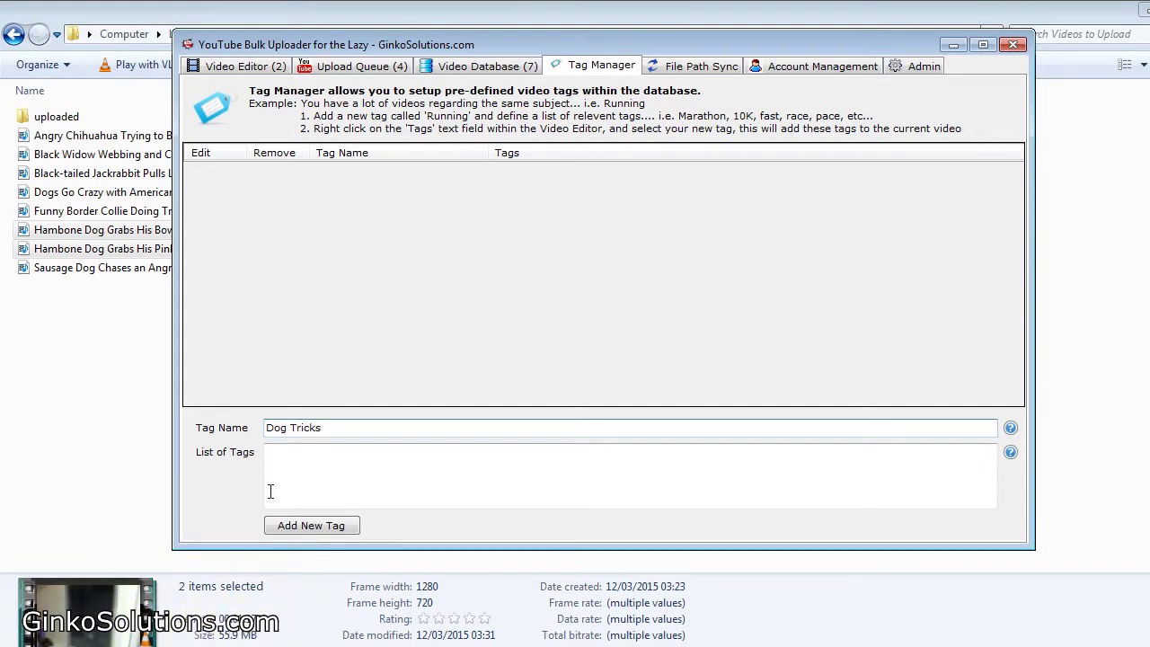
click(354, 465)
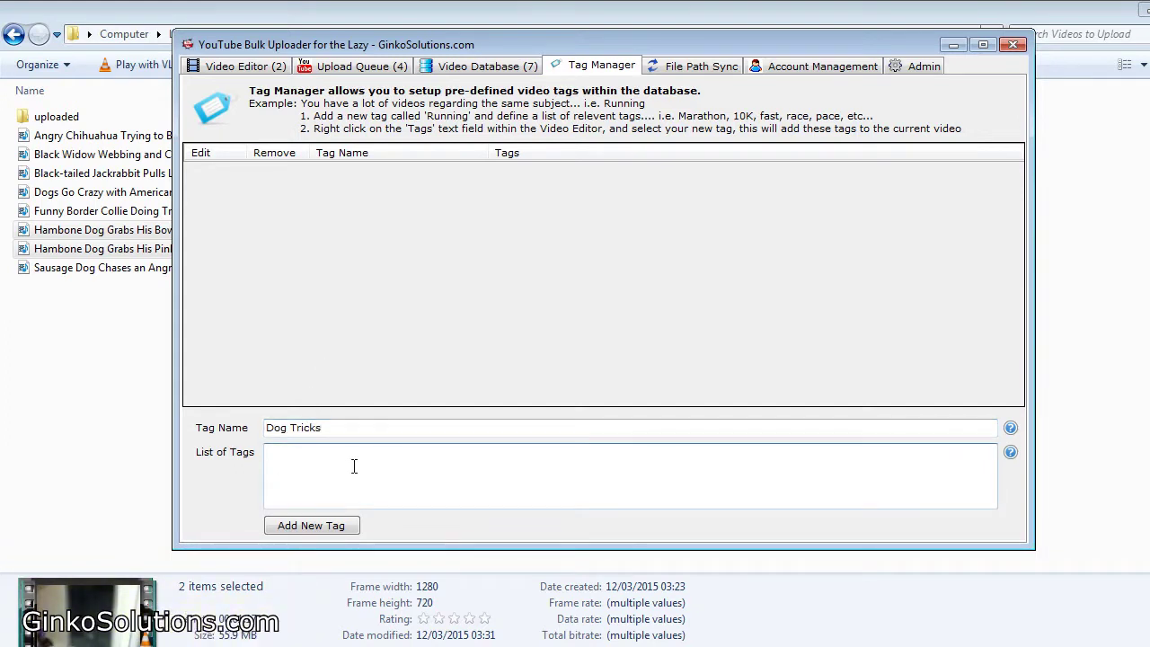
text(dog, trick, )
text(tricks, doggy, dog)
text(gie,)
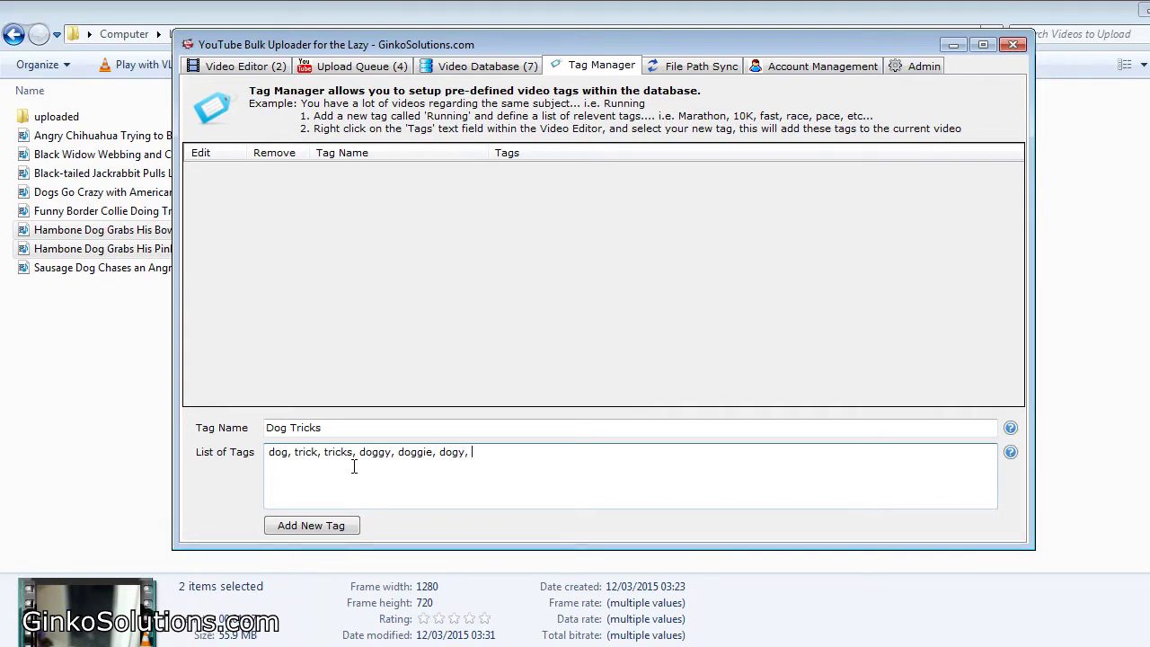
text(dog tricks, dog trick,)
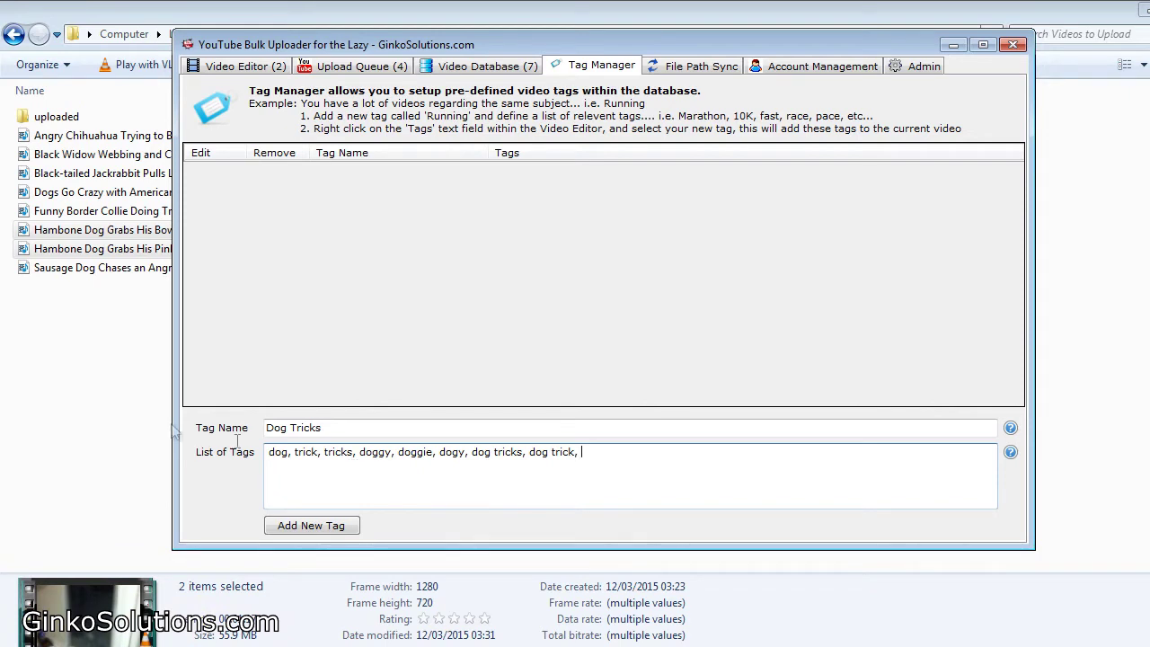
click(320, 452)
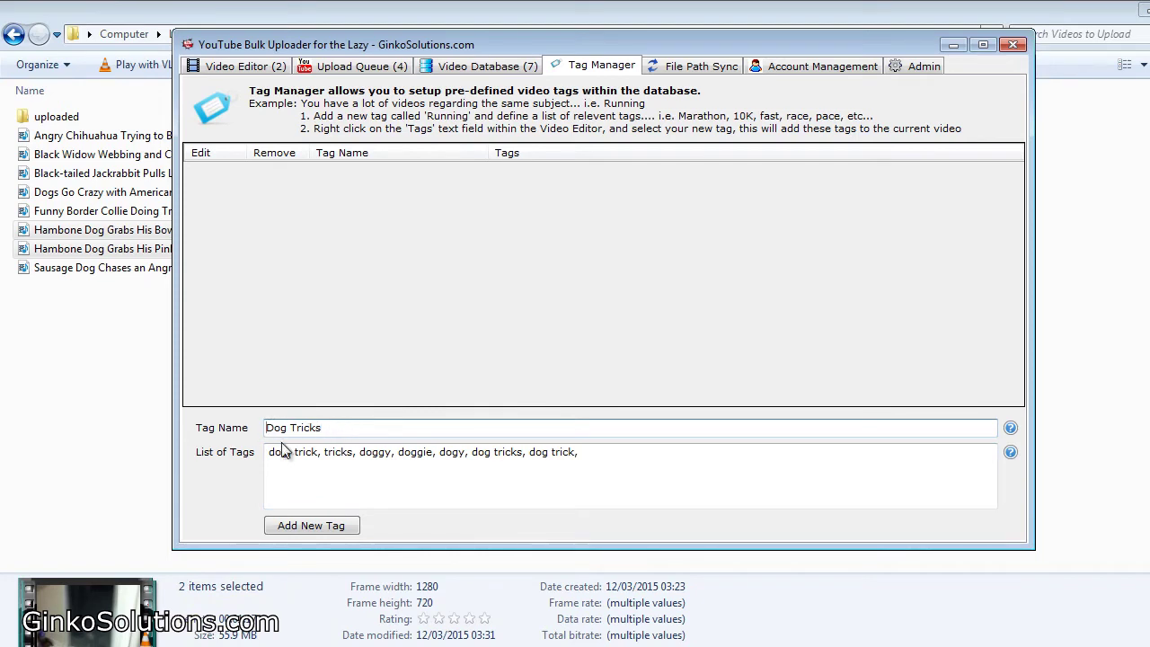
text(BC)
click(617, 472)
text(b)
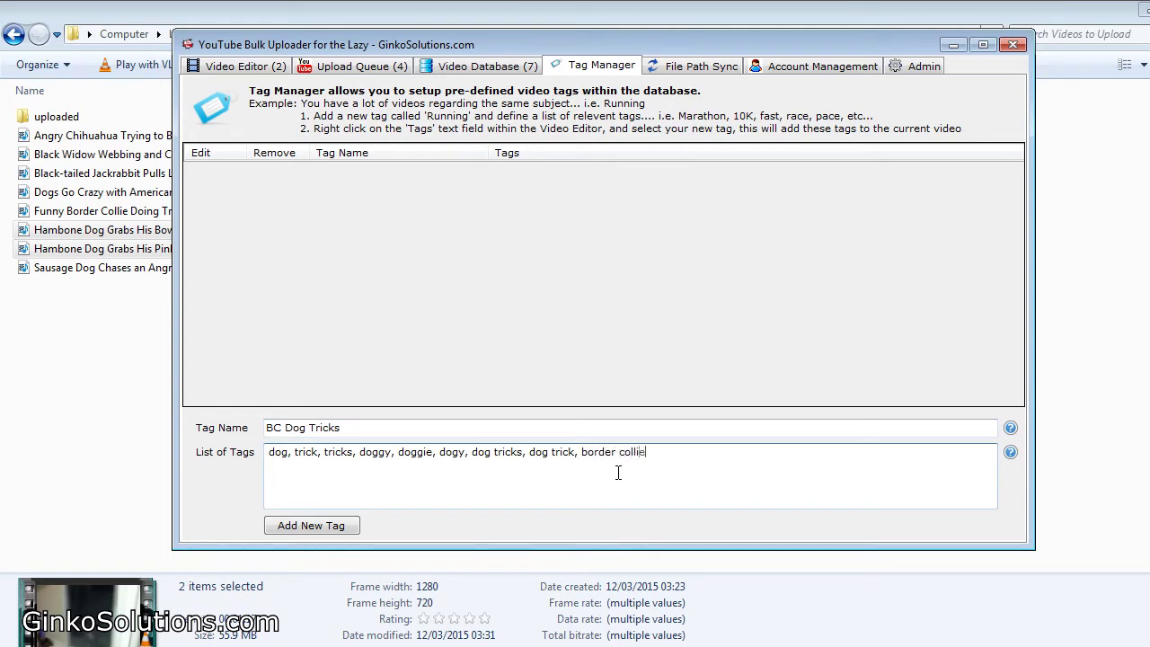
text(or)
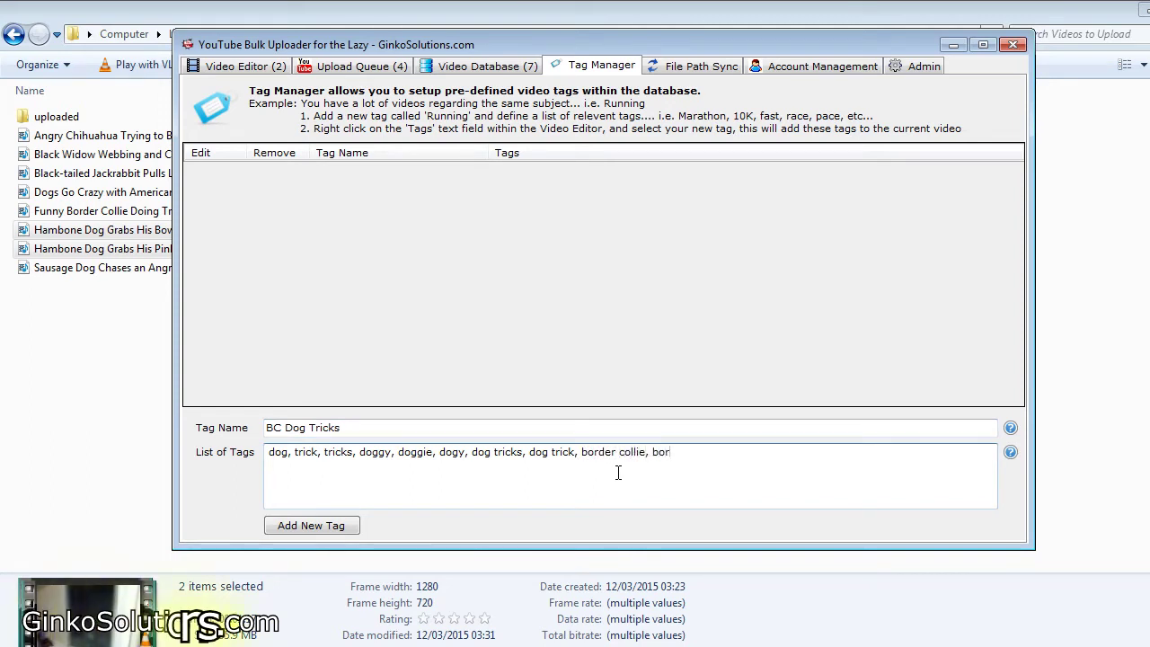
text(der, collie, sam,)
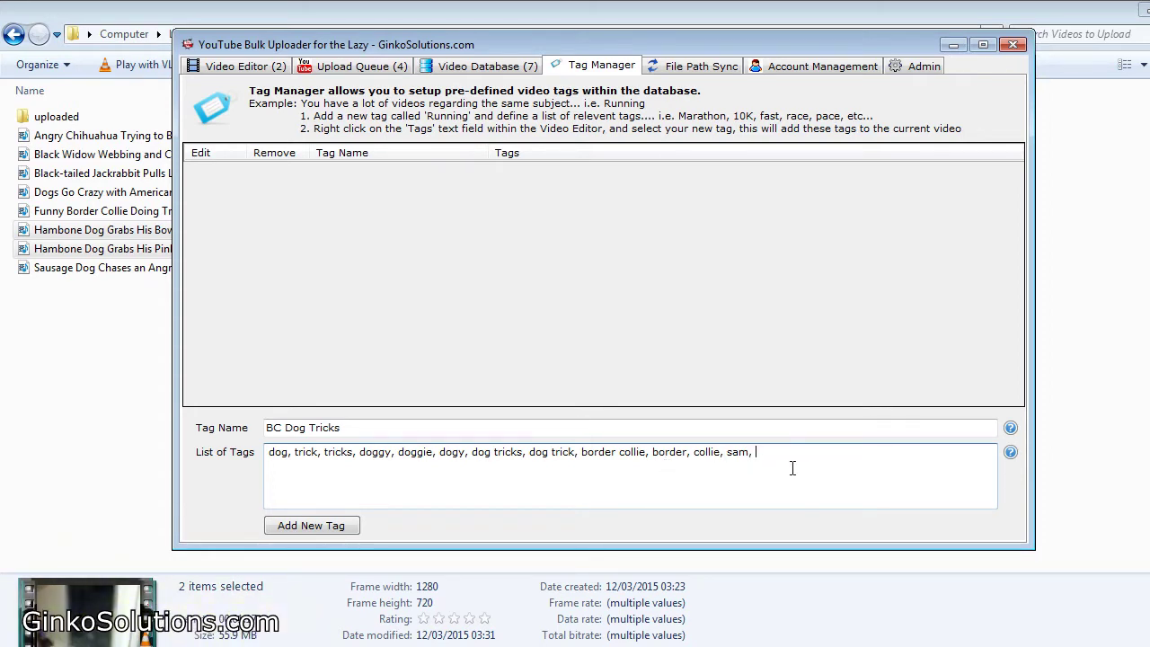
text(er similar tags)
click(331, 531)
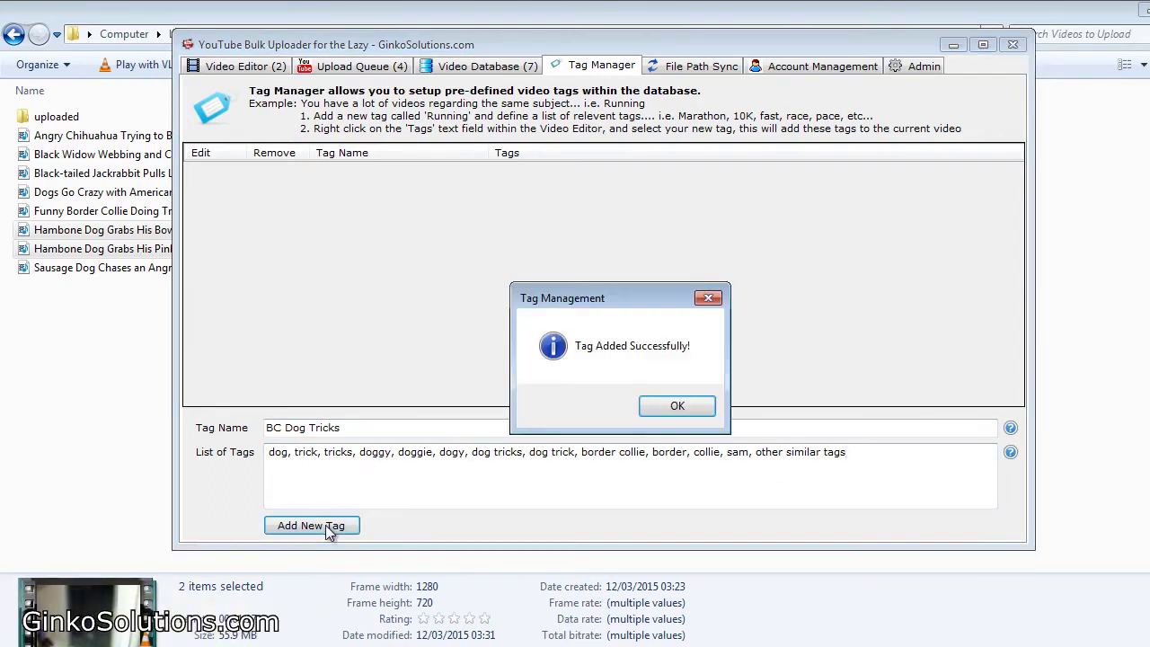
Save a 'Photoshop' tag group containing the tags photoshop and abode.
click(673, 409)
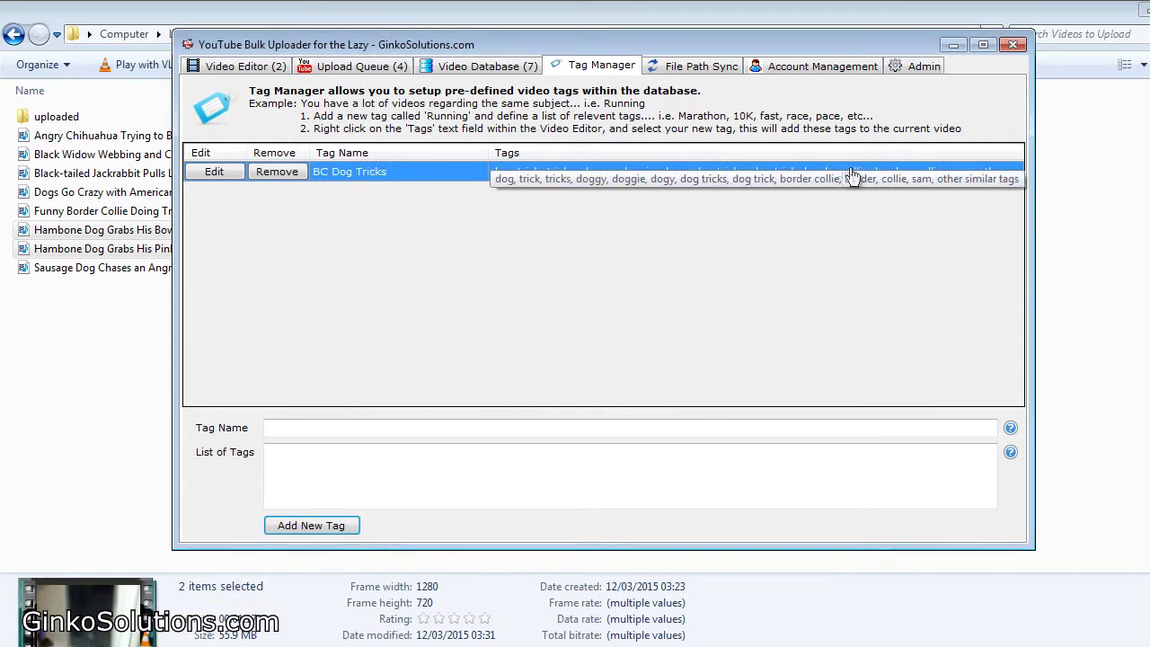
click(313, 426)
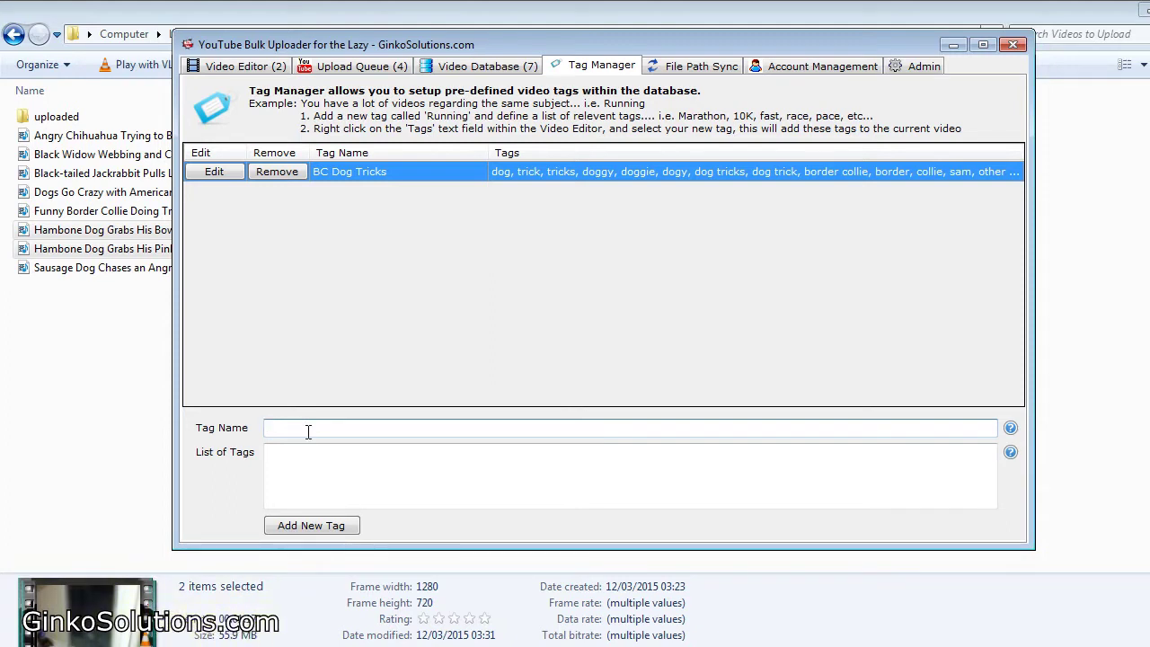
text(Photoshop)
key(Tab)
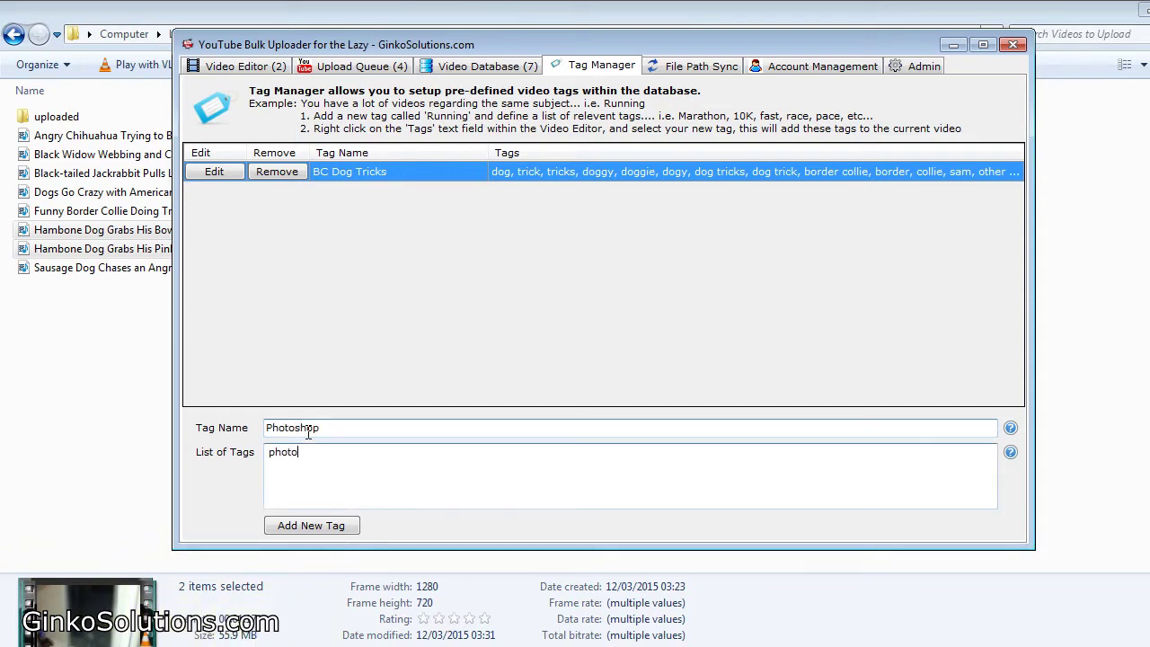
text(shop, abode,)
click(349, 528)
click(676, 409)
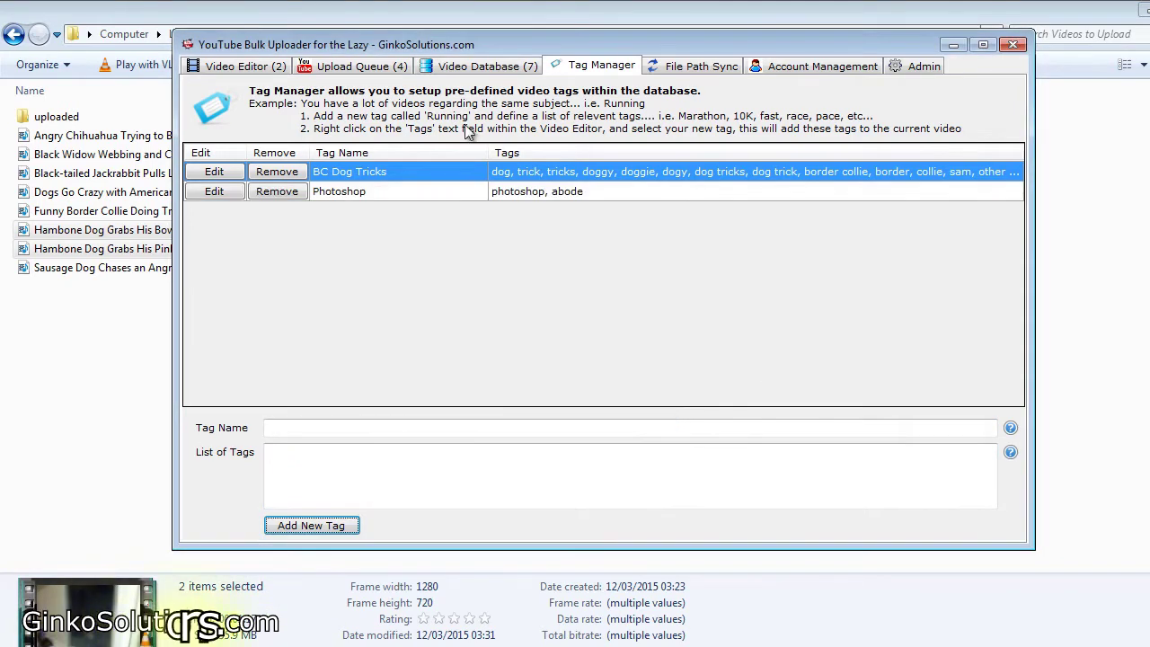
click(245, 66)
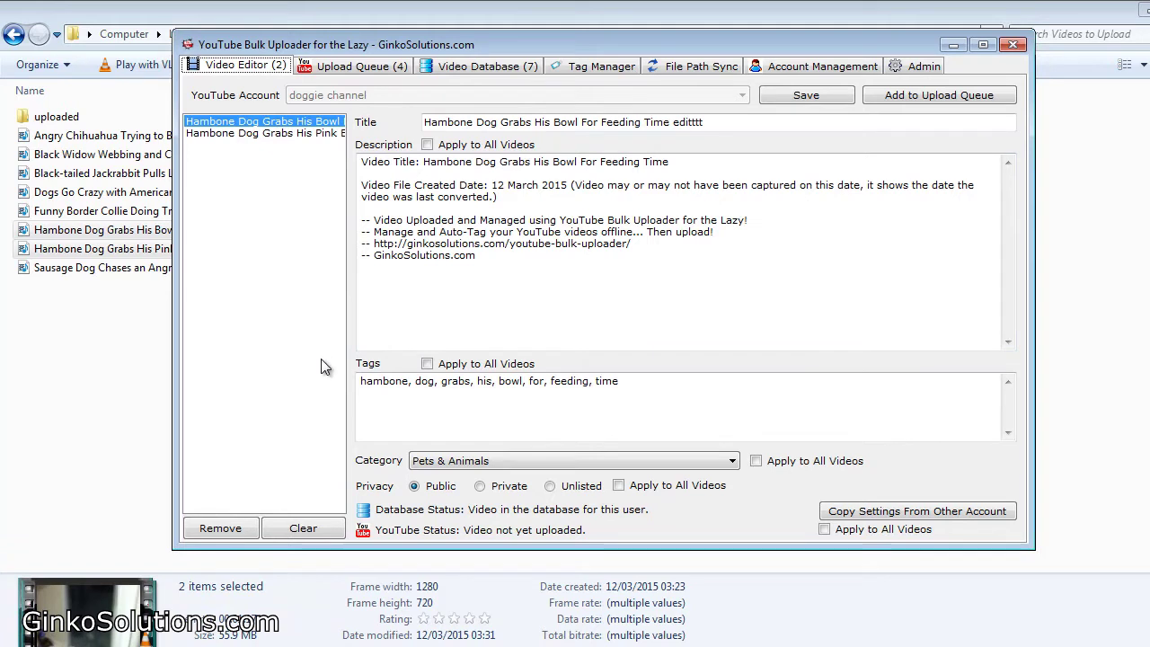
Append the BC Dog Tricks group to the Hambone bowl video's tags and save.
click(315, 133)
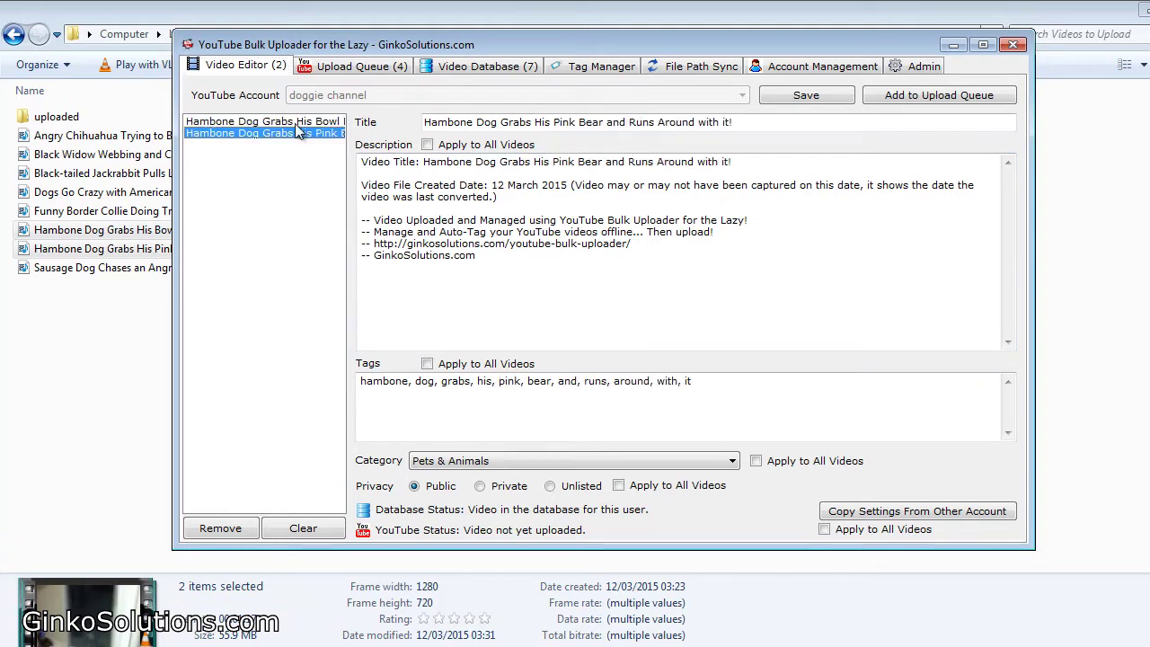
click(624, 384)
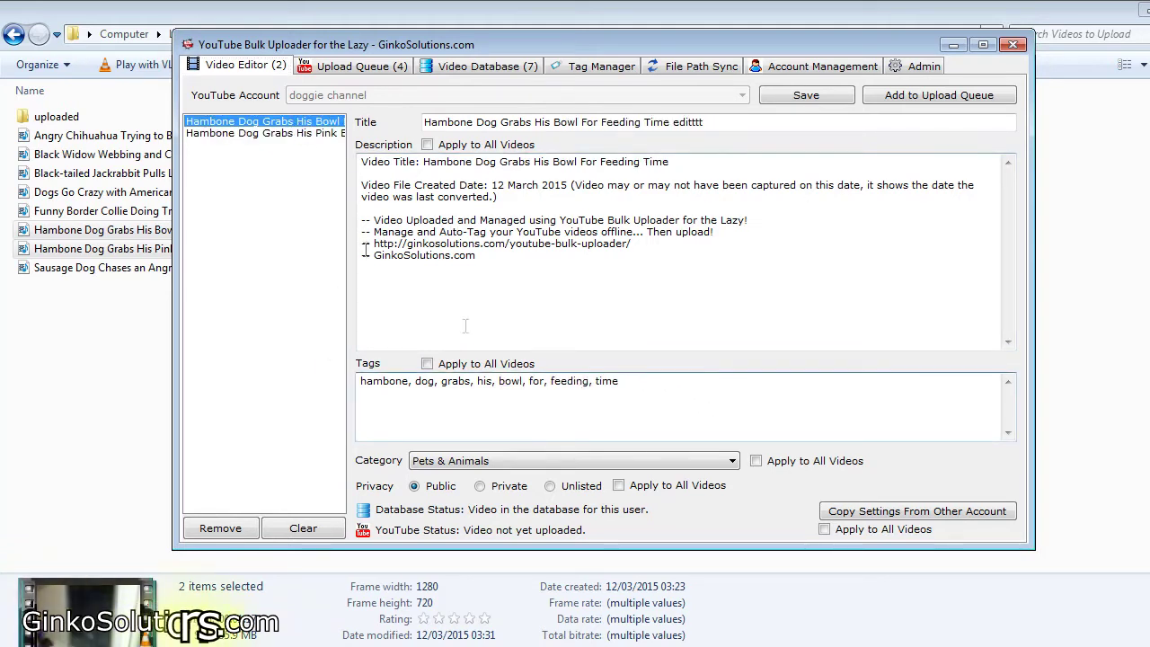
right_click(680, 403)
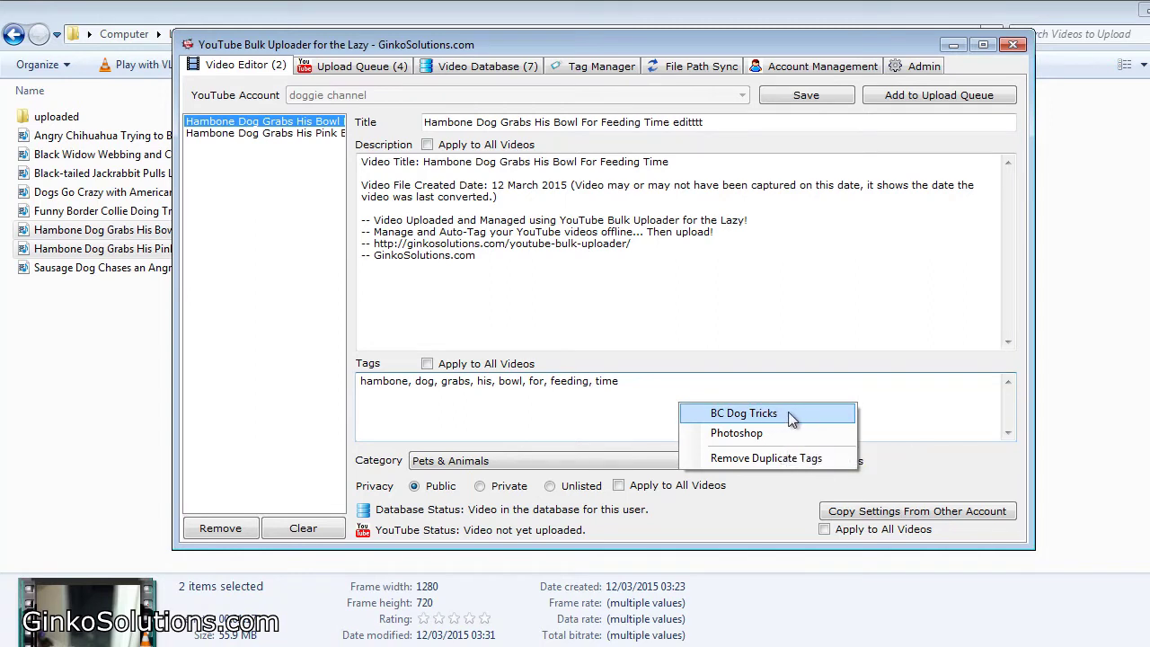
click(774, 415)
drag(719, 404, 632, 377)
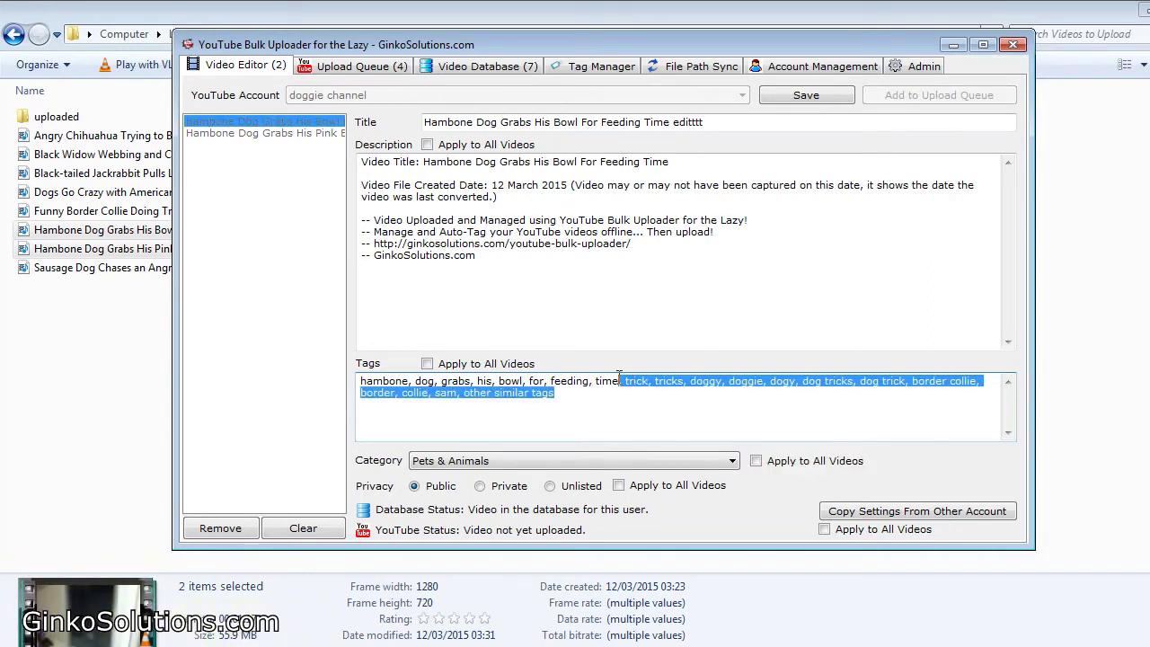
click(584, 404)
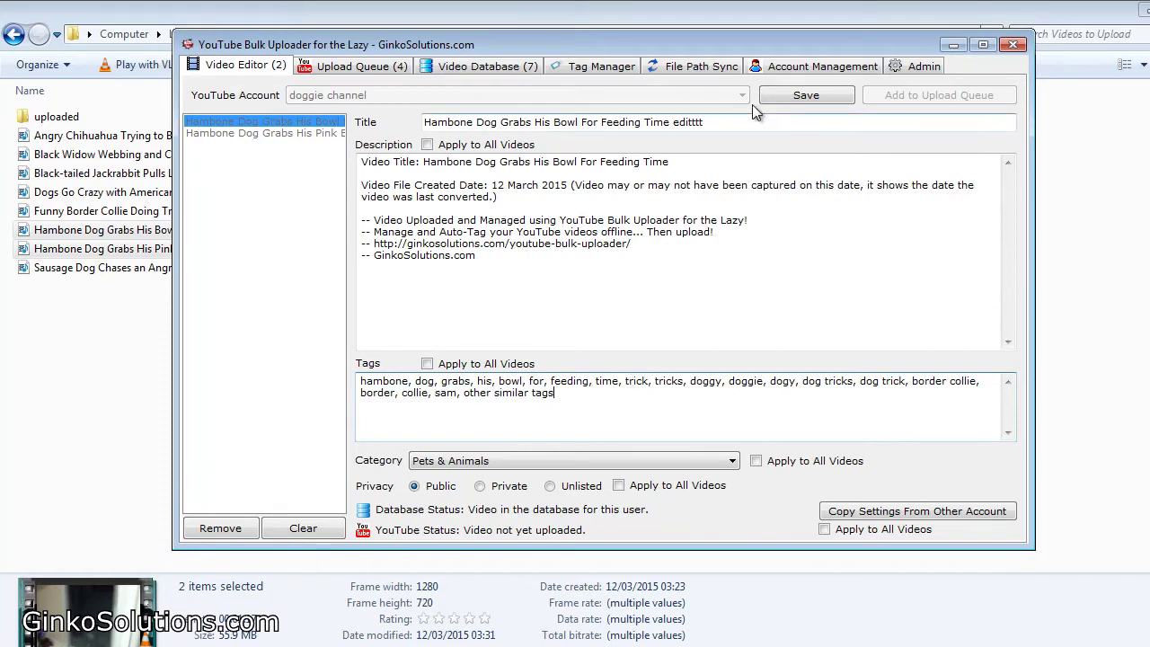
click(789, 97)
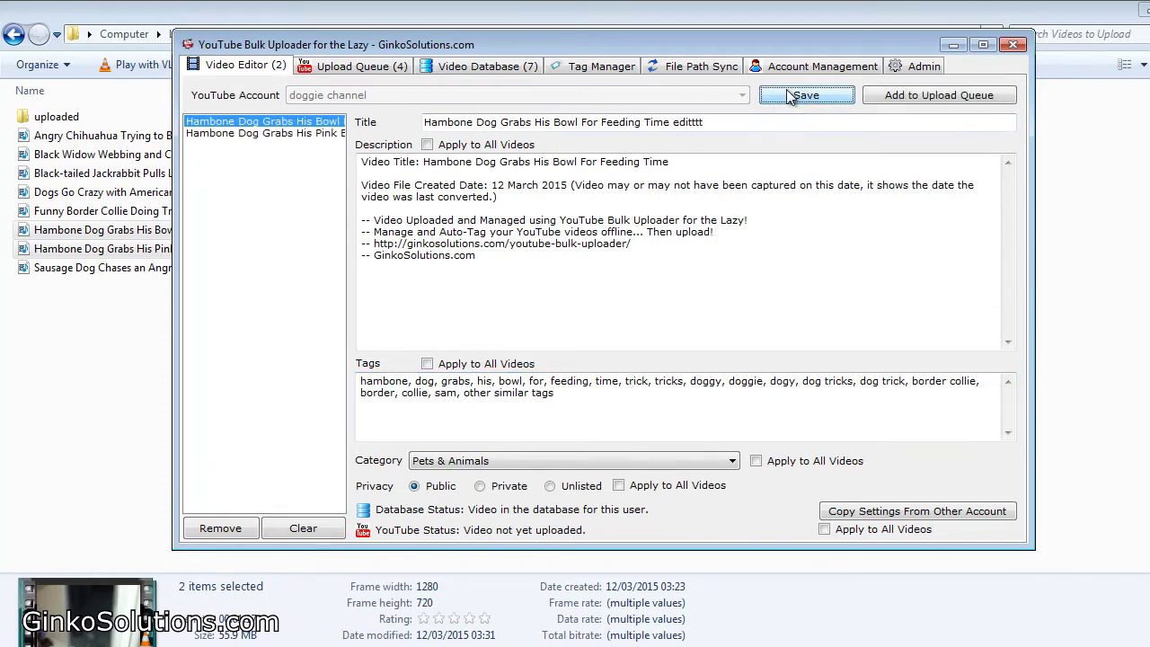
Apply the bowl video's tags to all loaded videos, save, and check Pink Bear.
click(307, 132)
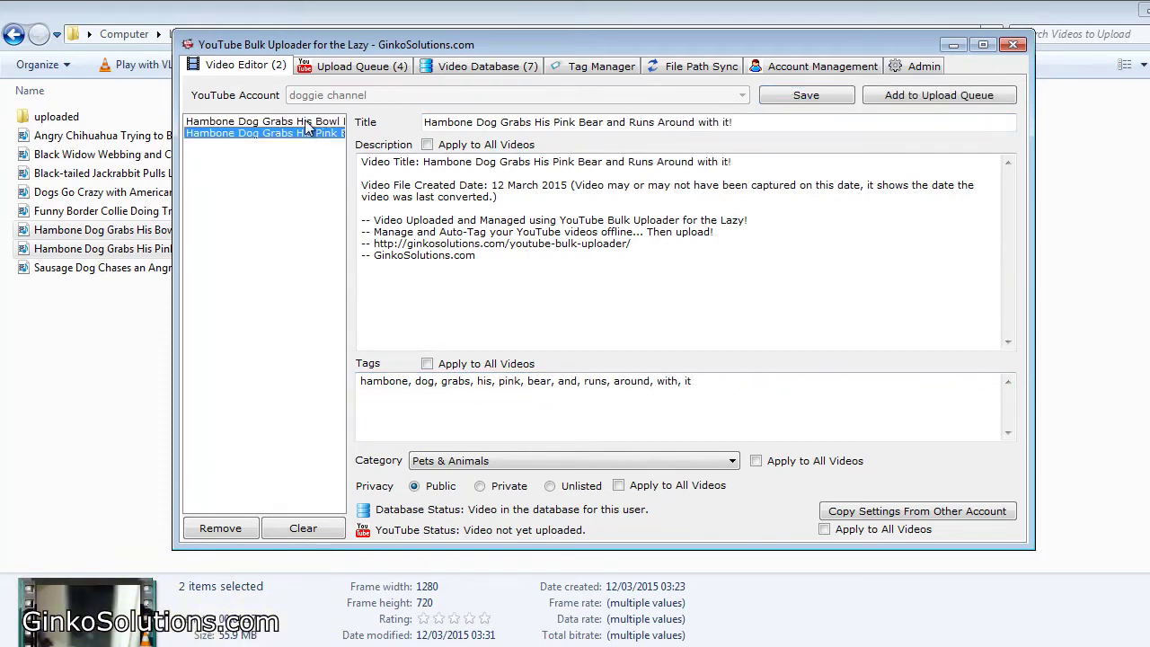
click(592, 389)
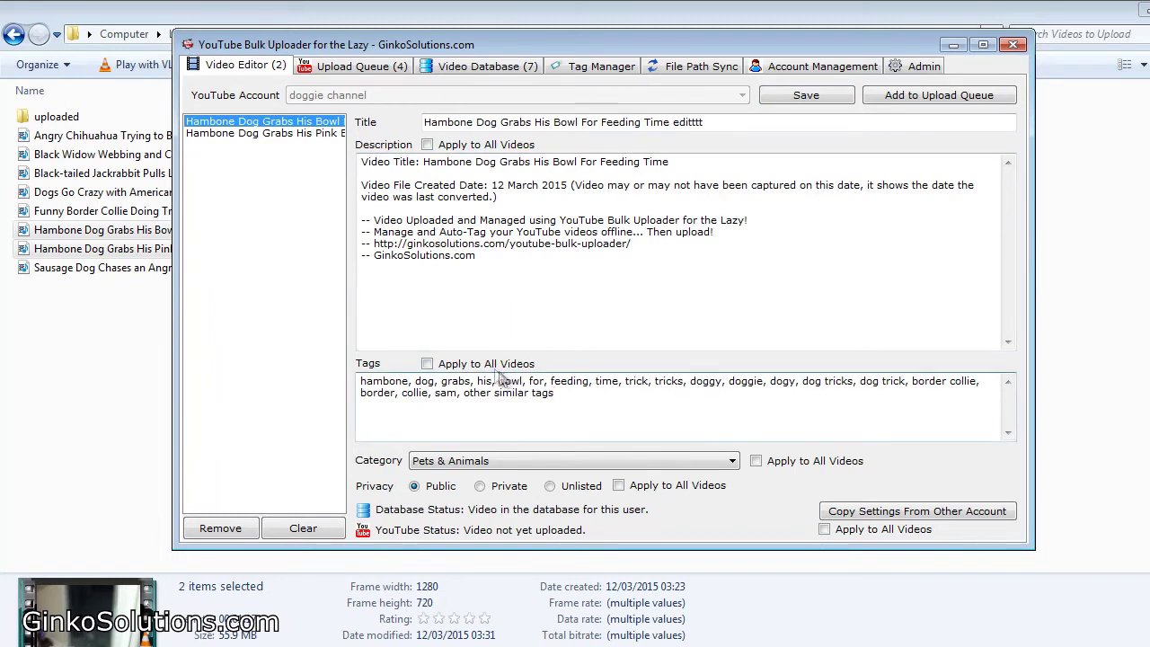
click(427, 363)
click(788, 98)
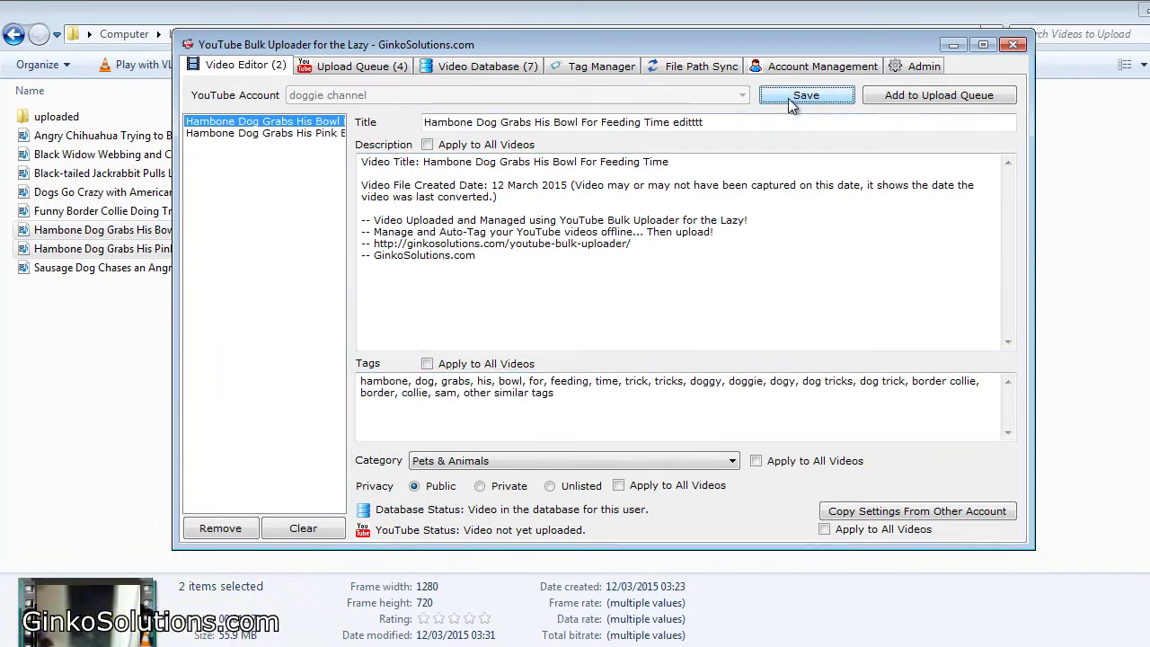
click(324, 132)
click(323, 133)
click(319, 121)
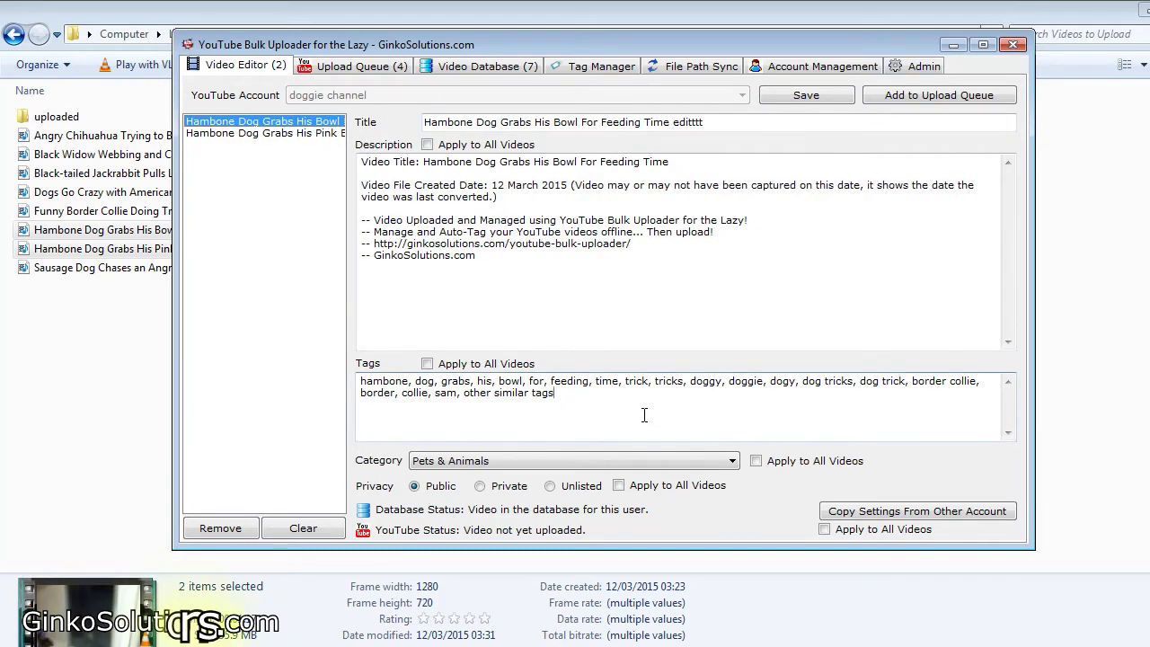
click(608, 399)
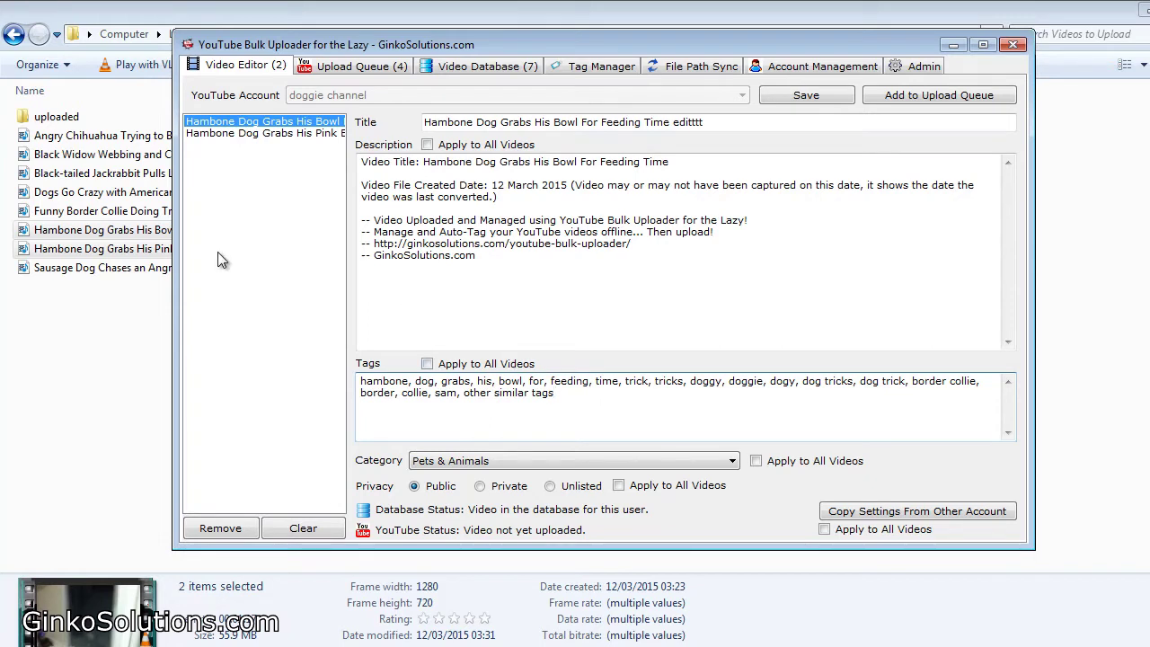
Add Funny Border Collie Doing Tricks and save it with the BC Dog Tricks tags.
click(169, 212)
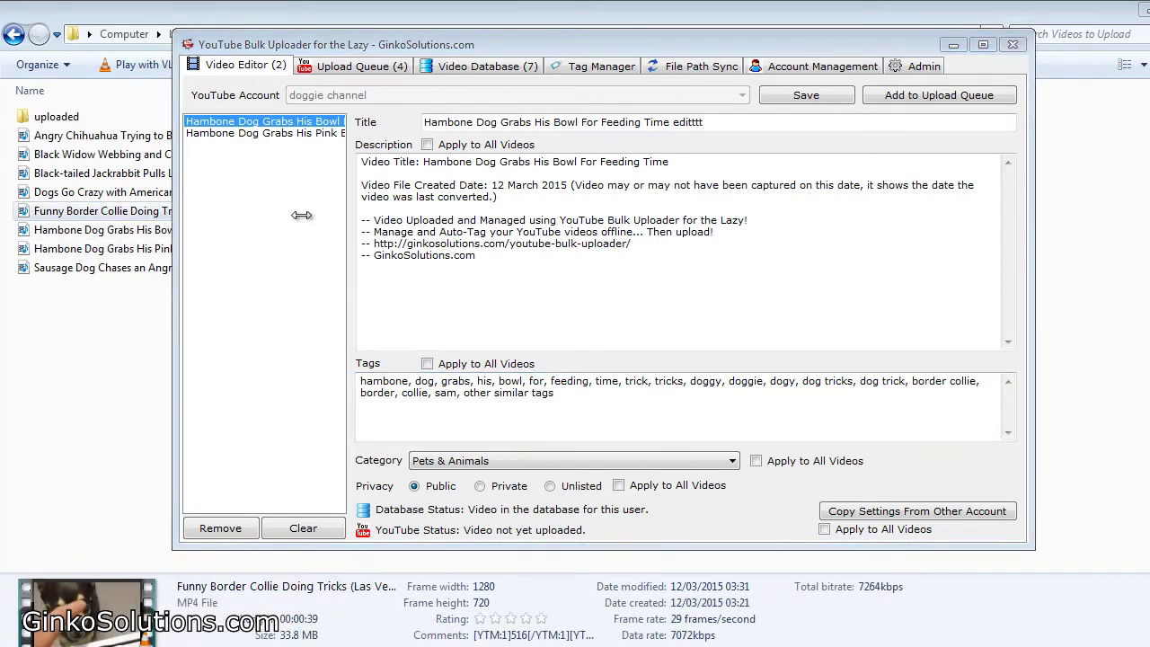
drag(301, 215, 299, 176)
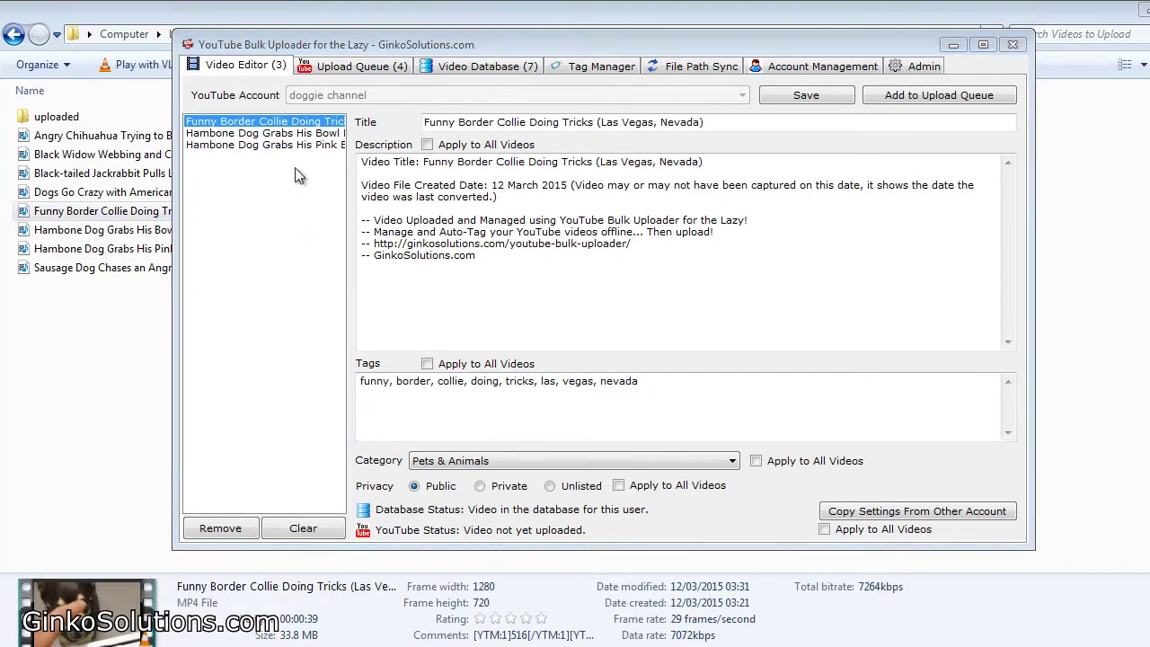
right_click(721, 396)
click(773, 413)
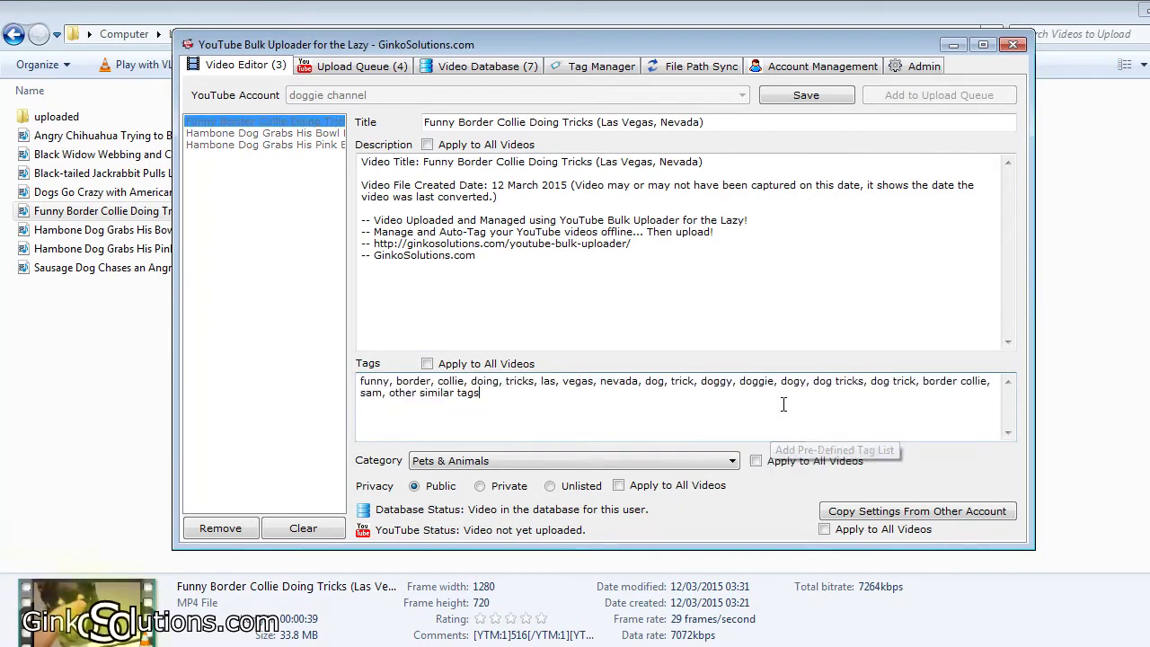
click(802, 96)
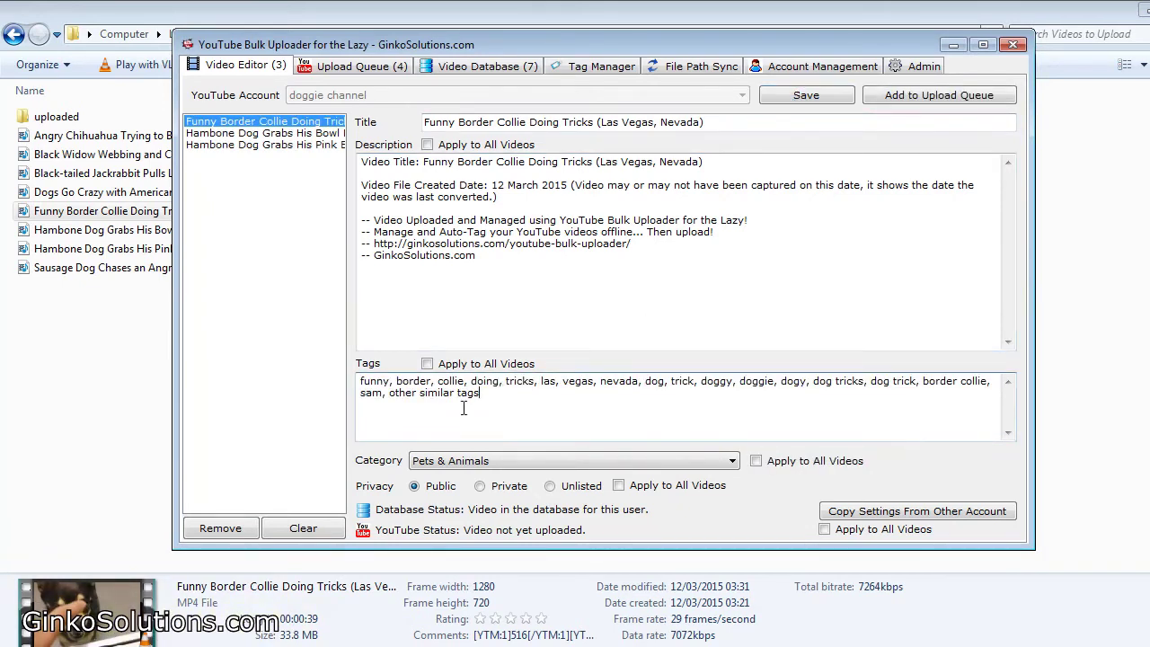
drag(486, 396, 339, 400)
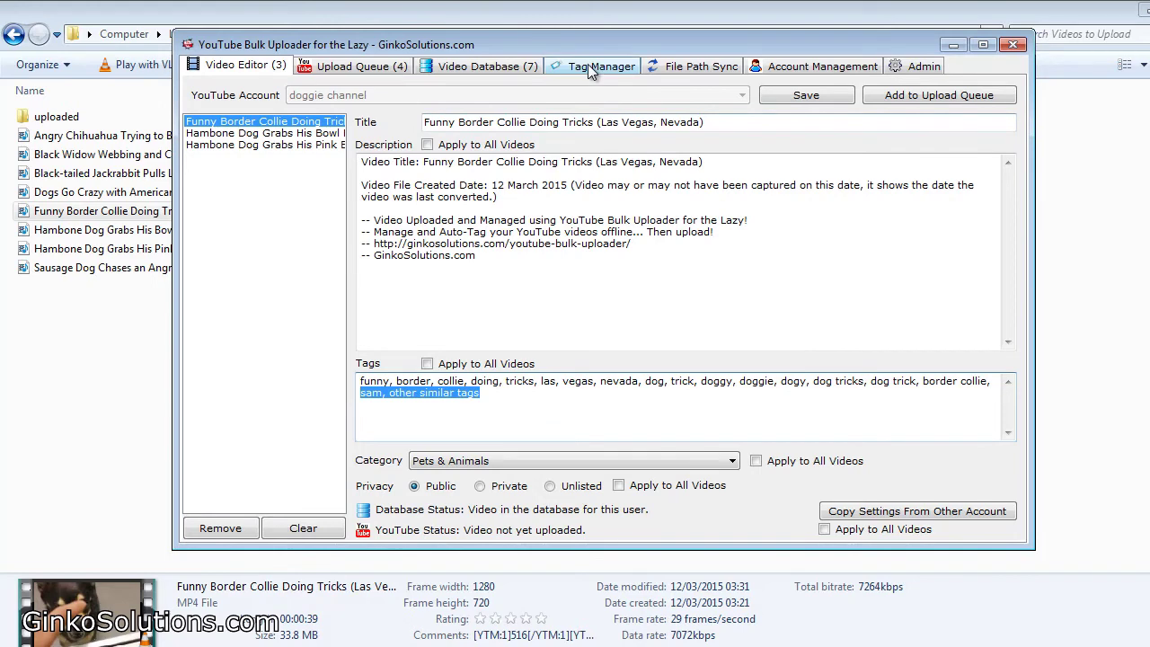
click(595, 66)
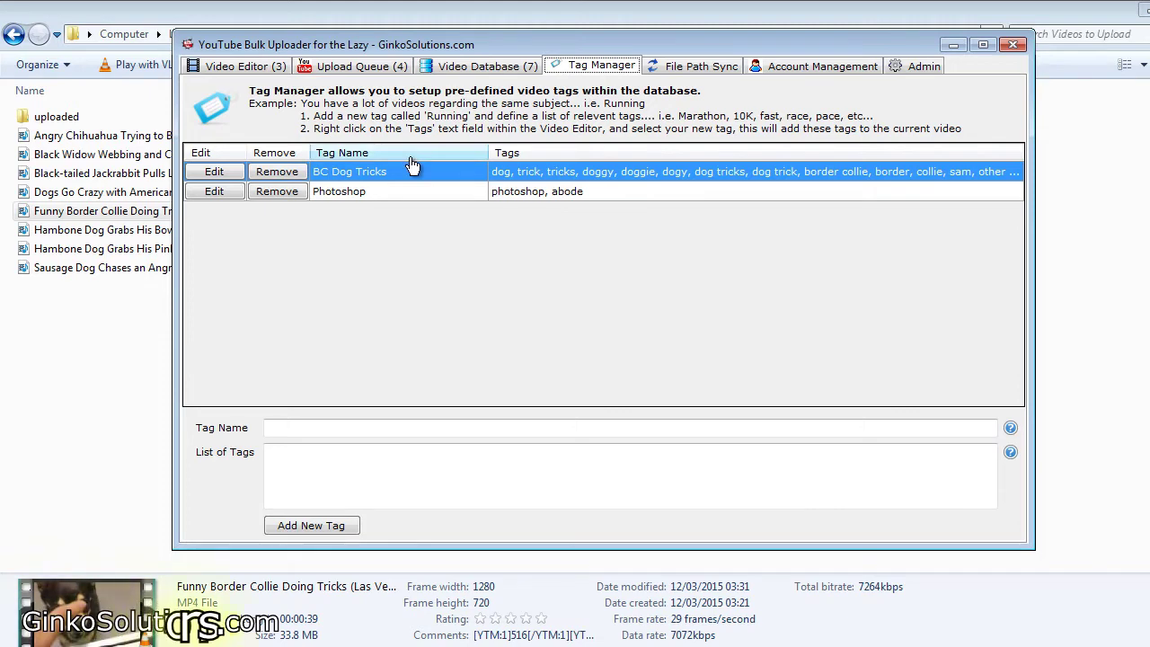
click(243, 66)
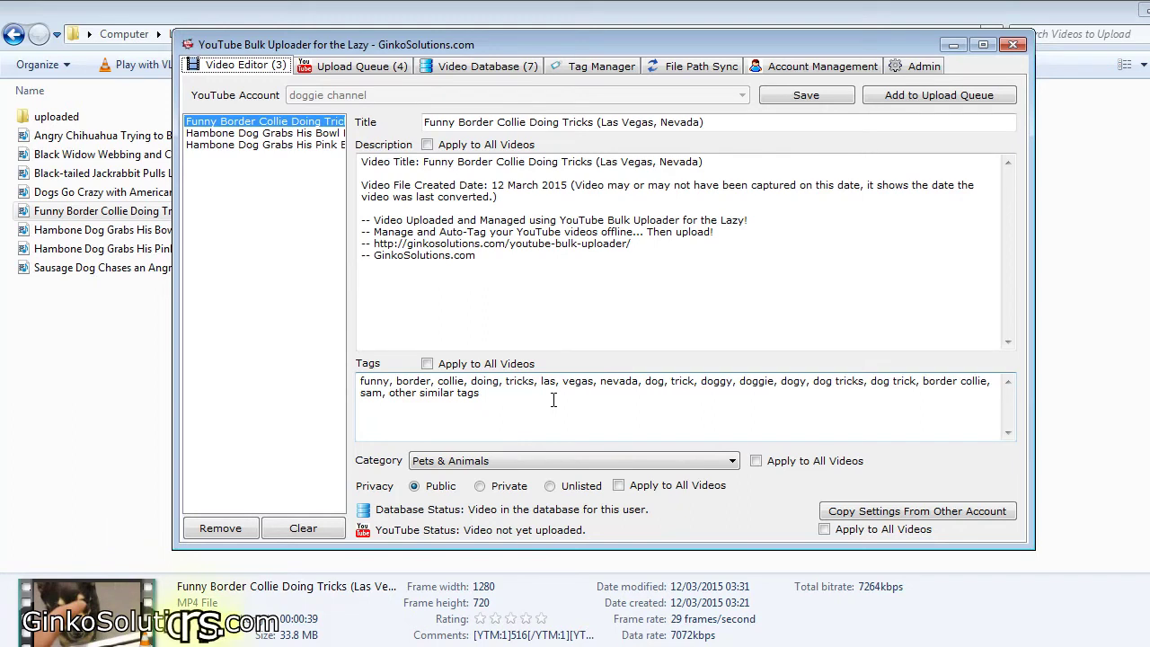
click(553, 399)
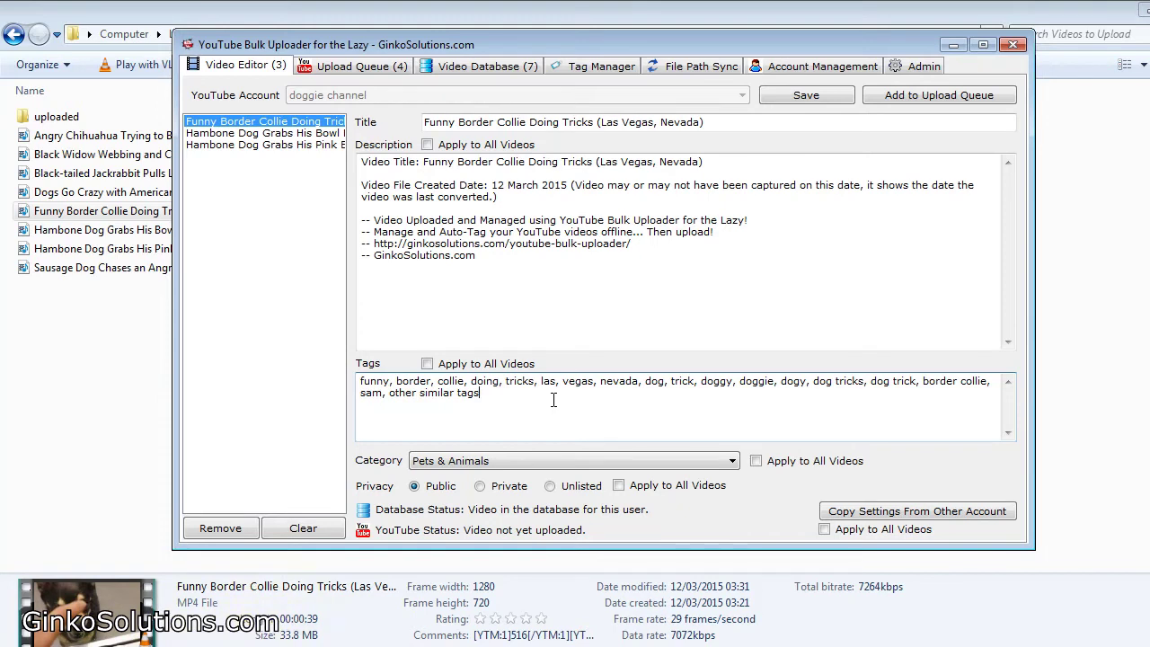
right_click(553, 400)
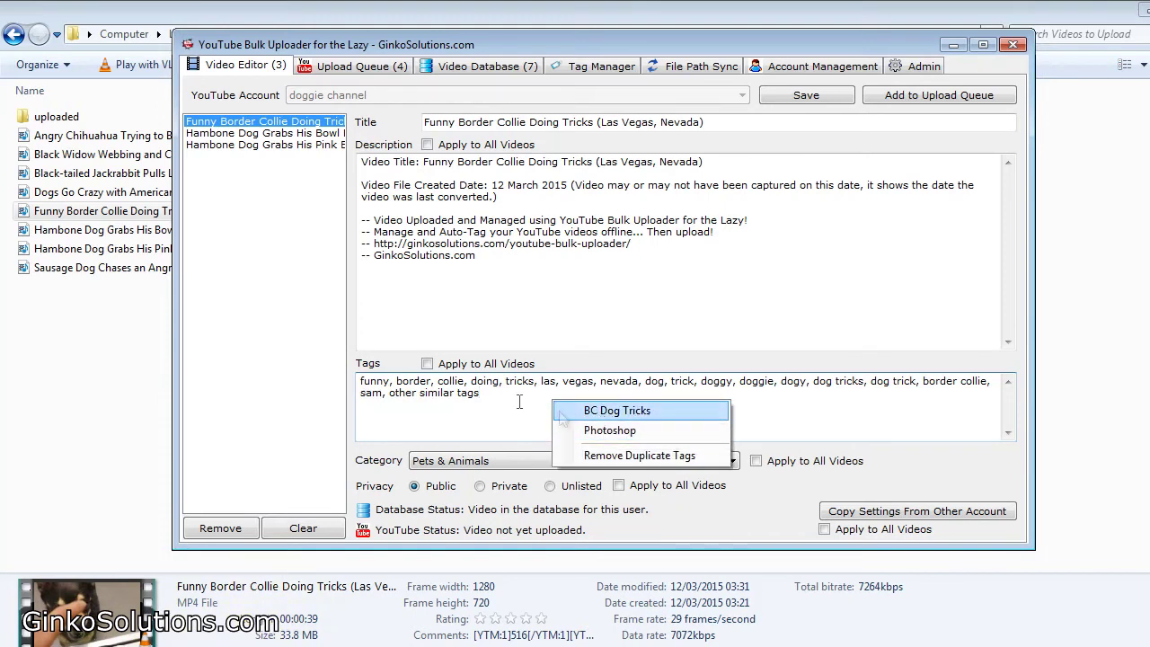
click(493, 397)
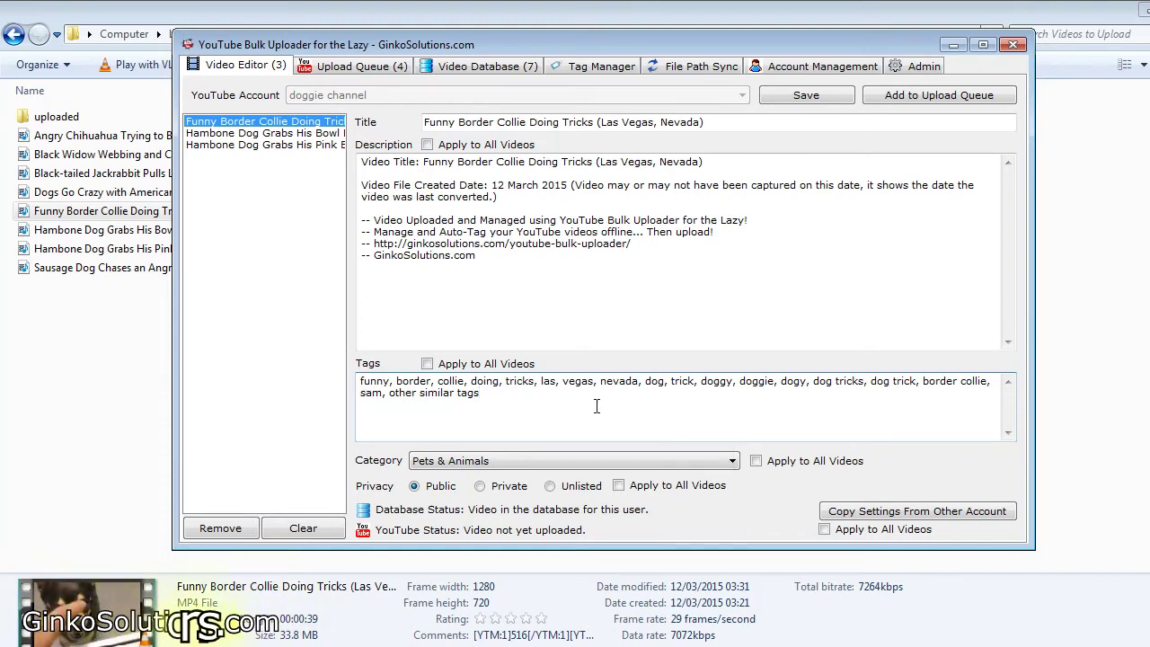
click(585, 71)
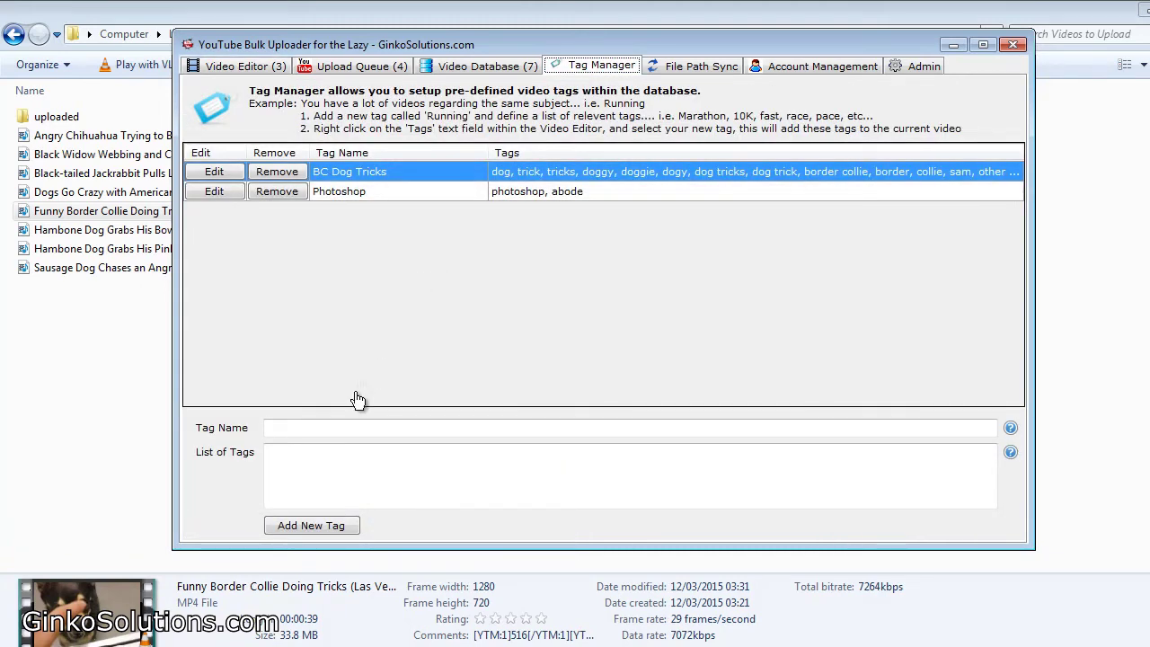
click(341, 424)
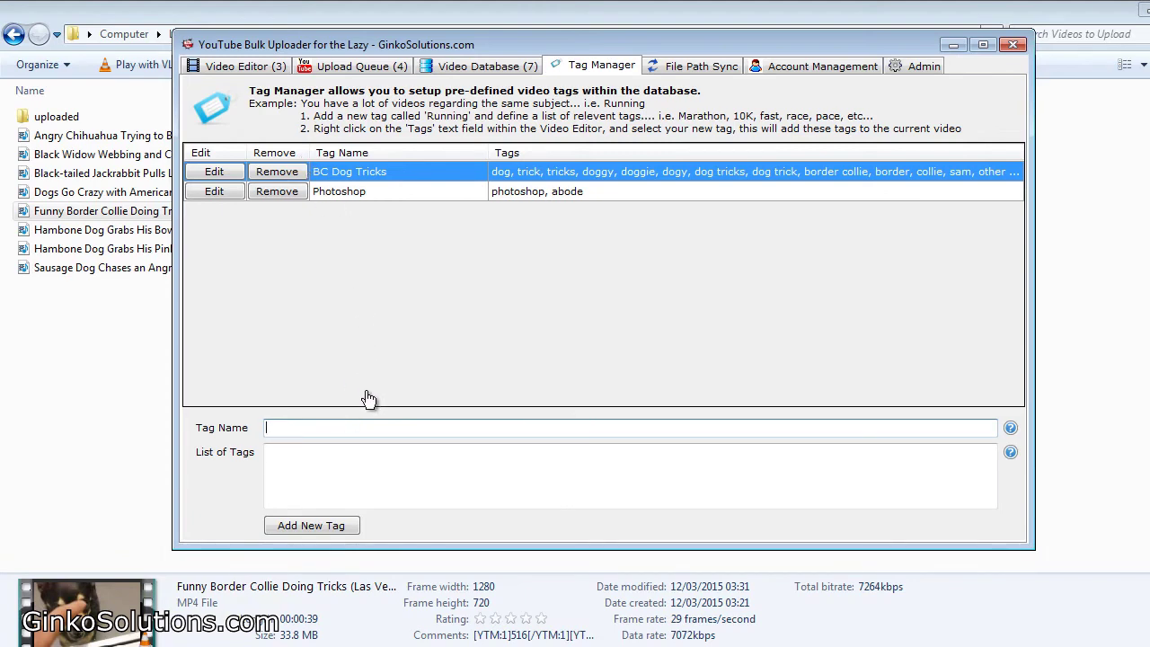
click(269, 70)
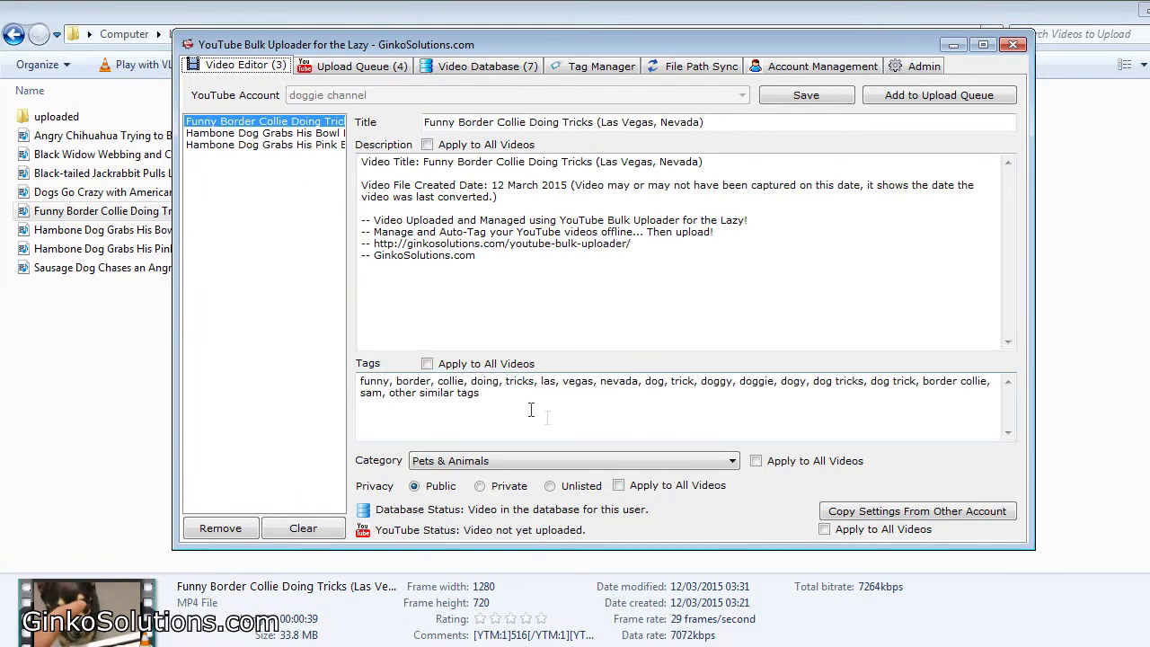
Append BC Dog Tricks tags plus an extra 'dog' tag to the Border Collie video and save.
right_click(562, 421)
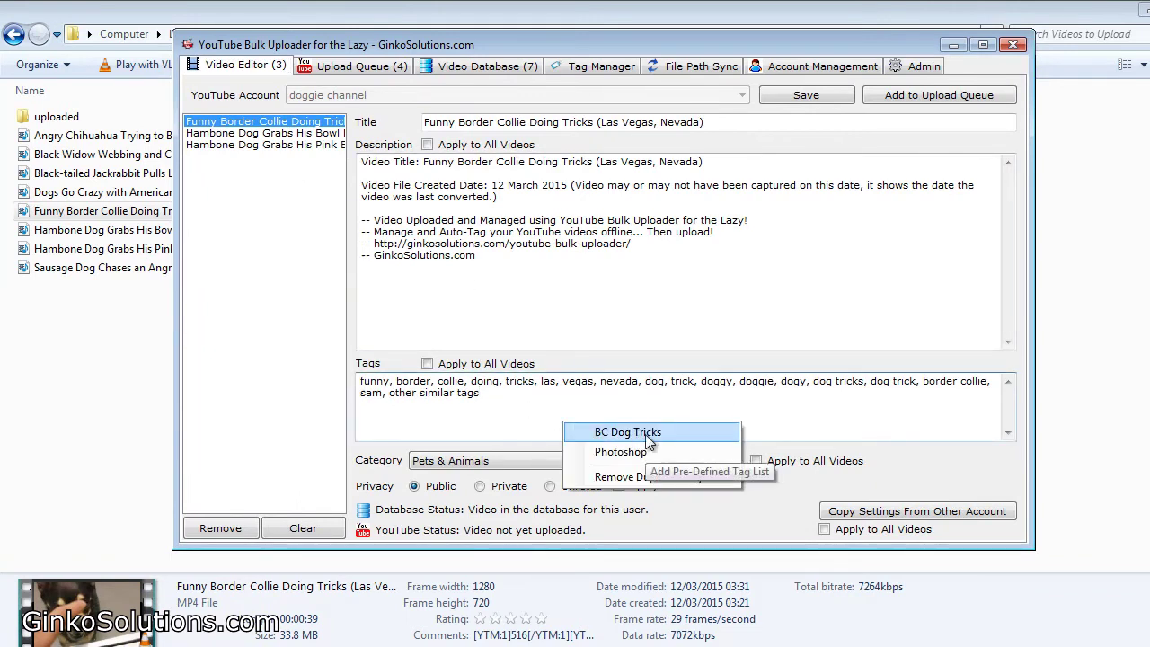
click(627, 432)
right_click(537, 401)
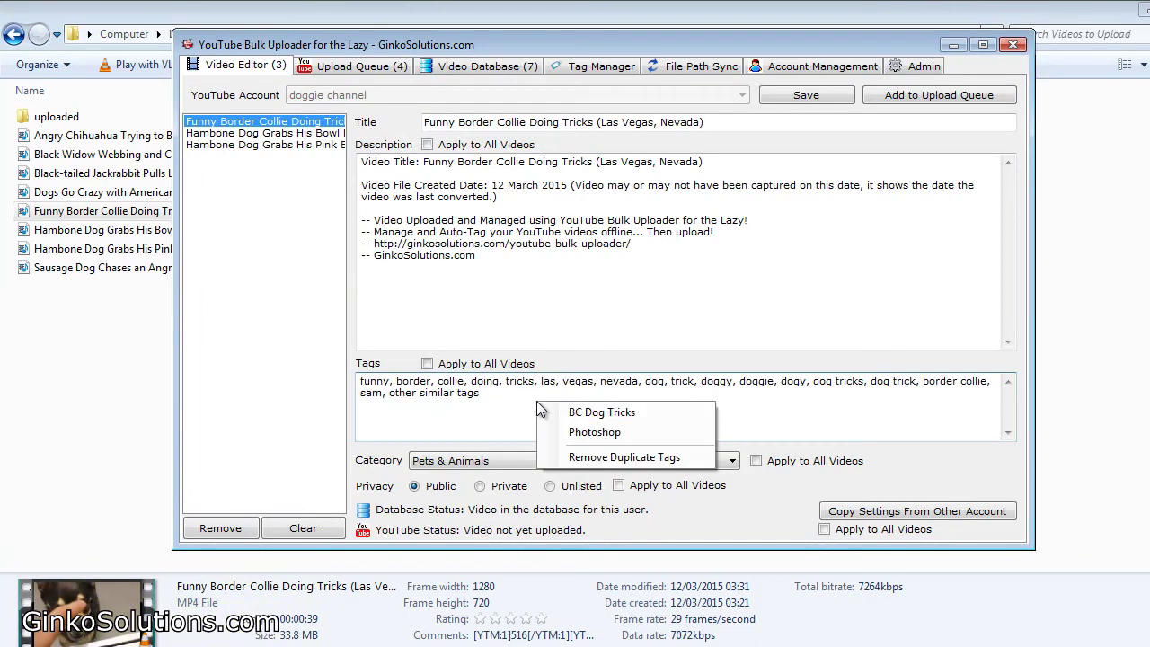
click(590, 412)
drag(531, 393, 259, 350)
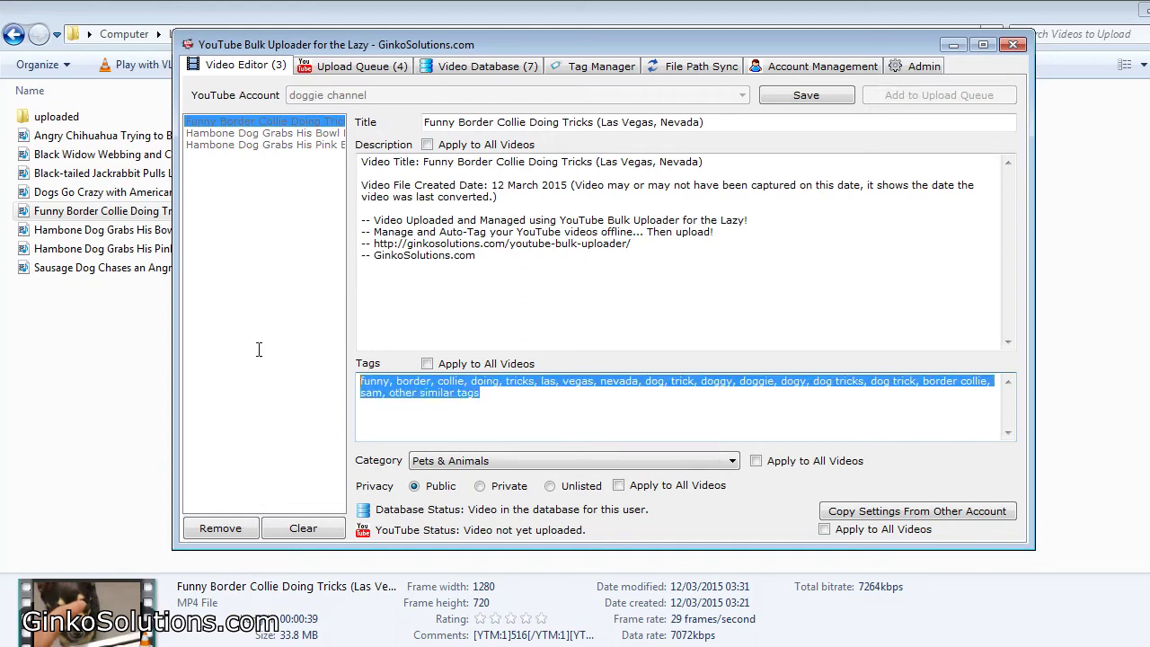
click(493, 412)
text(,)
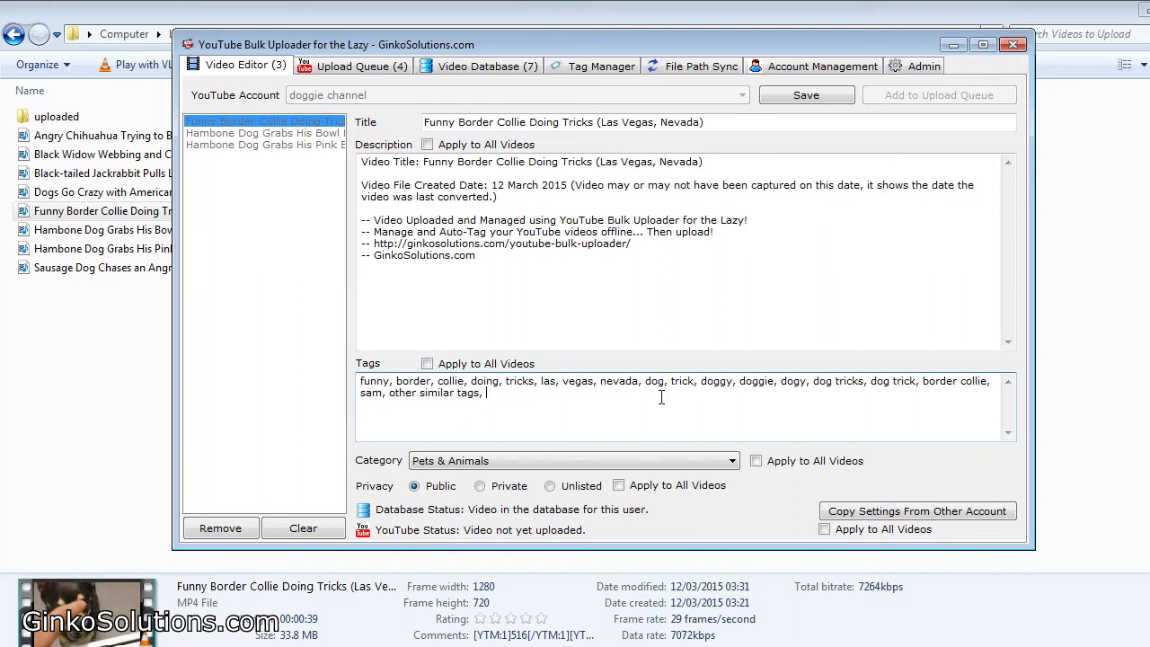
text(dog)
click(806, 95)
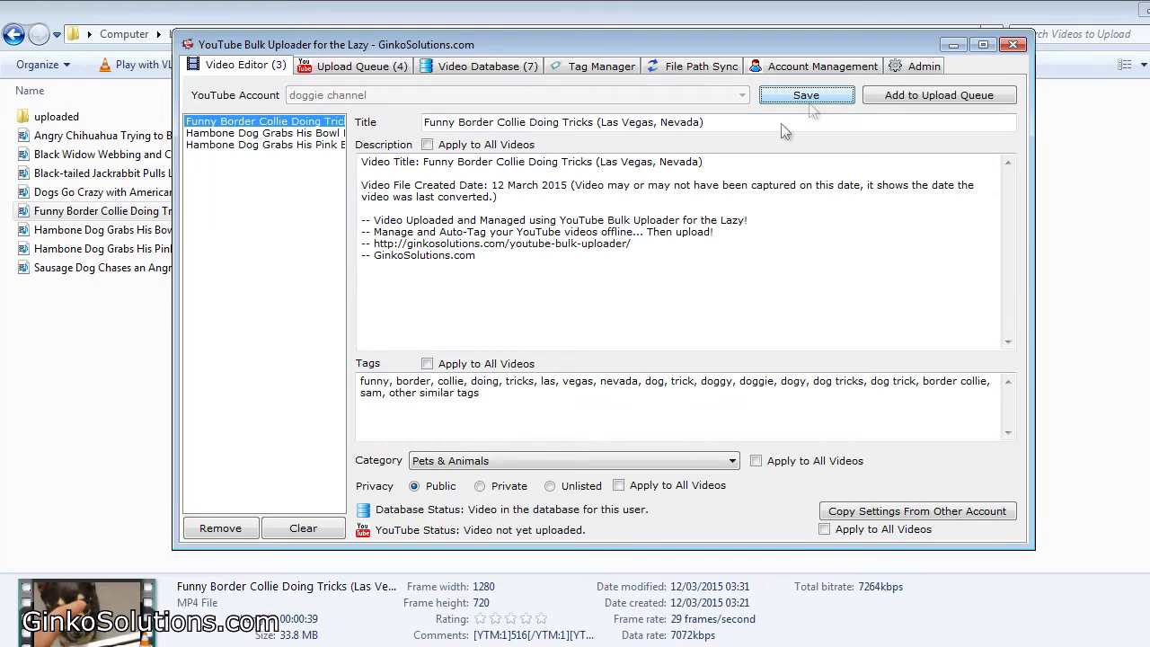
Remove duplicate tags from the Border Collie video via the Tags right-click menu.
click(513, 399)
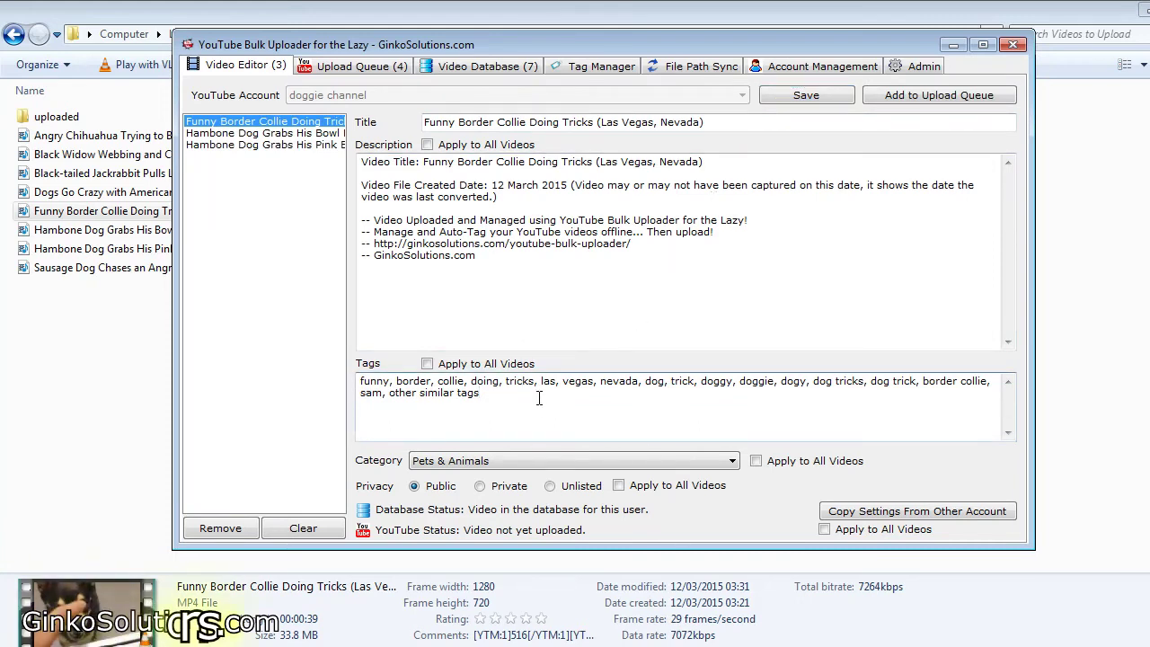
right_click(538, 401)
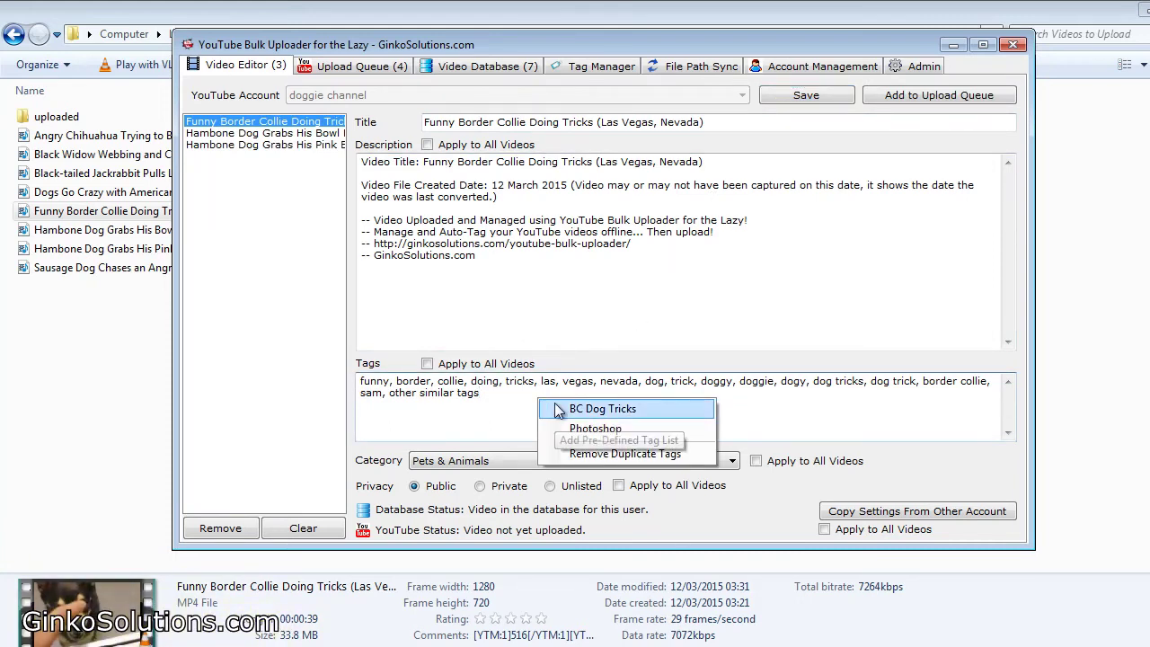
click(509, 401)
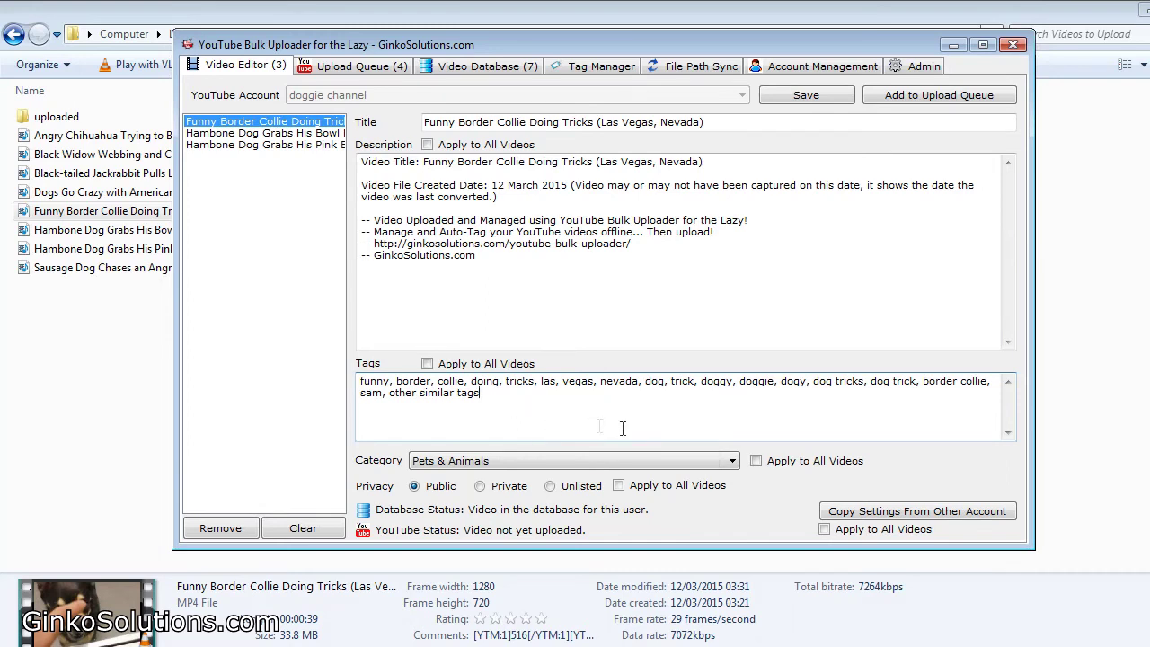
right_click(564, 401)
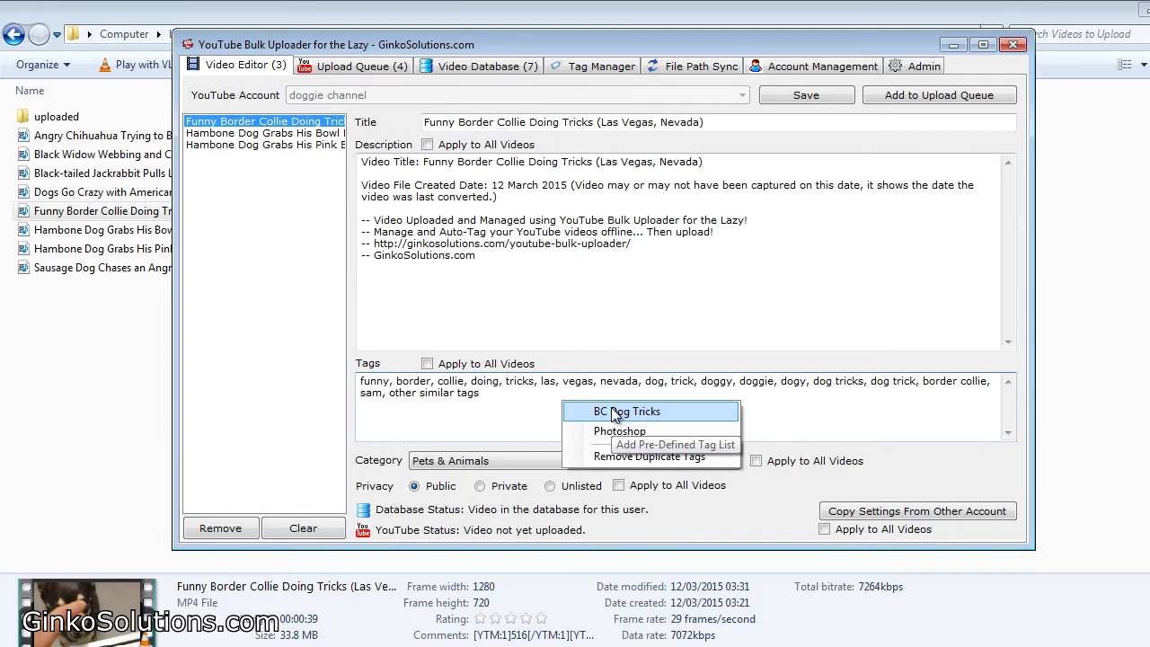
click(521, 392)
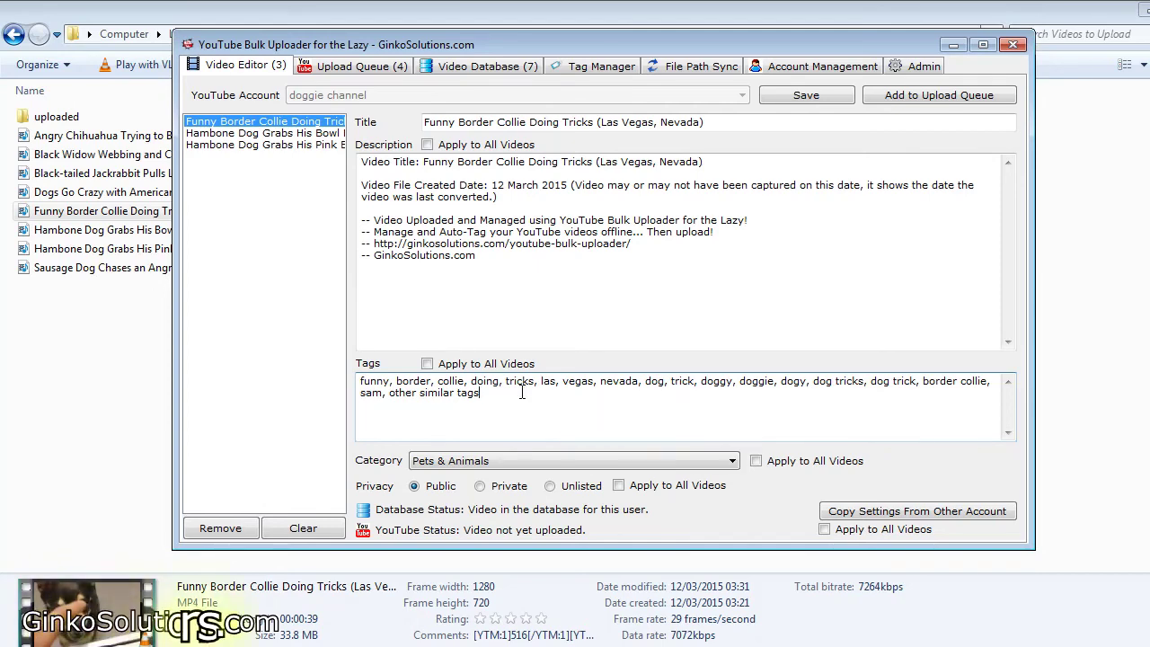
drag(501, 392, 472, 377)
click(606, 66)
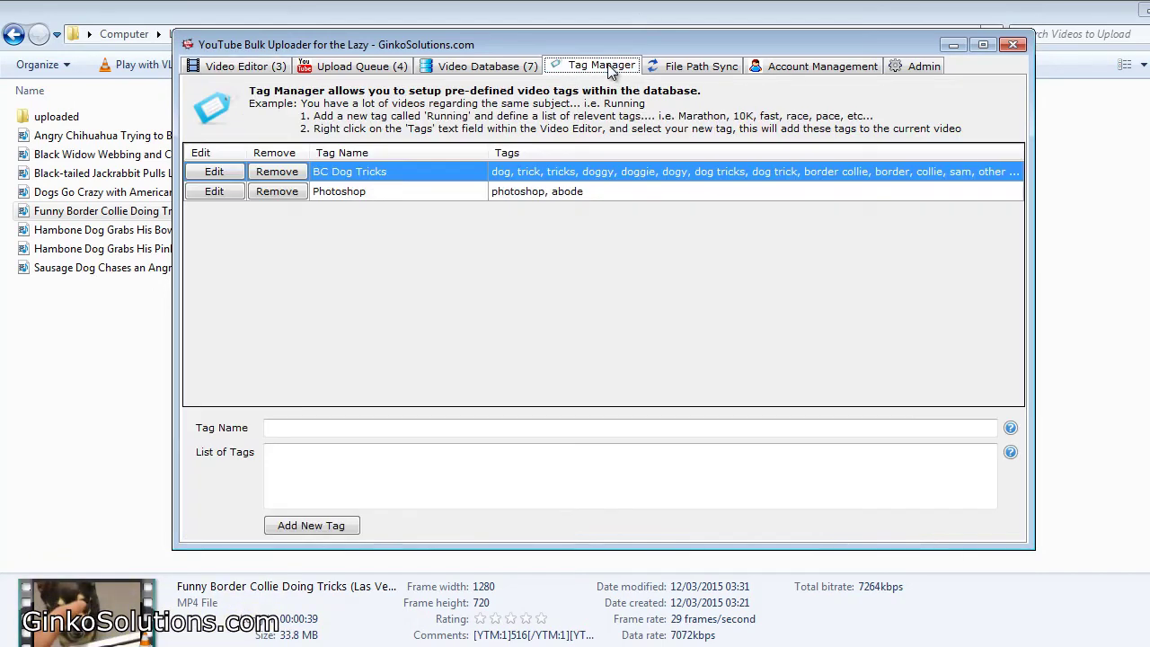
click(243, 69)
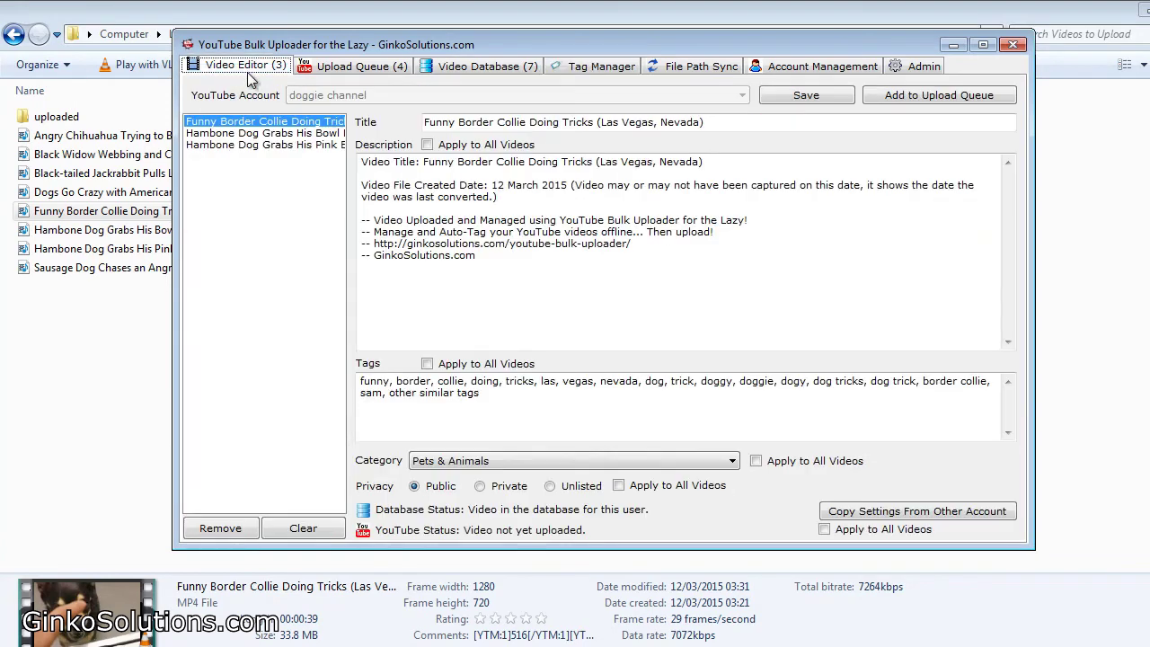
right_click(573, 405)
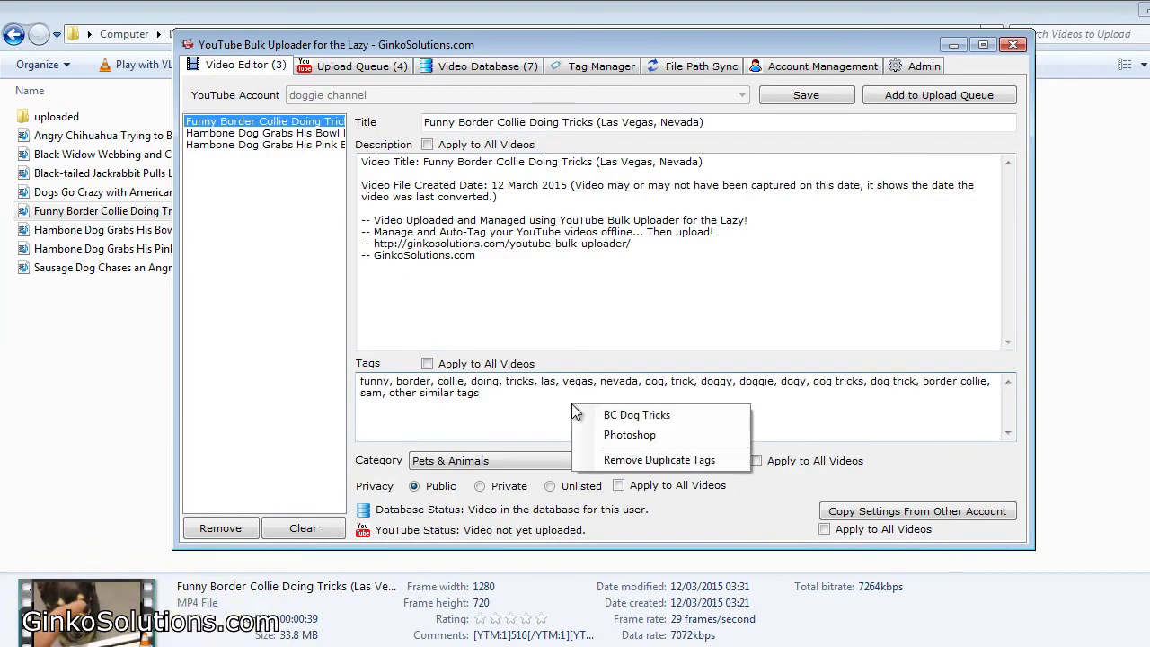
click(675, 460)
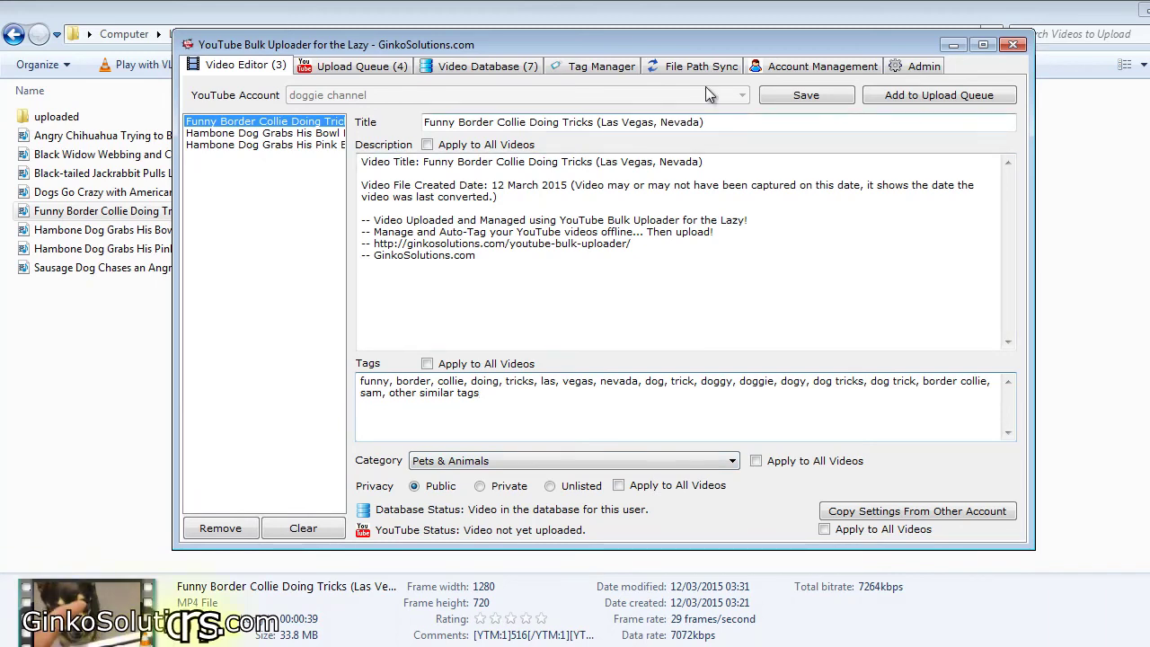
Show the BC Dog Tricks and Photoshop groups in Tag Manager and read the Tag Name help.
click(618, 65)
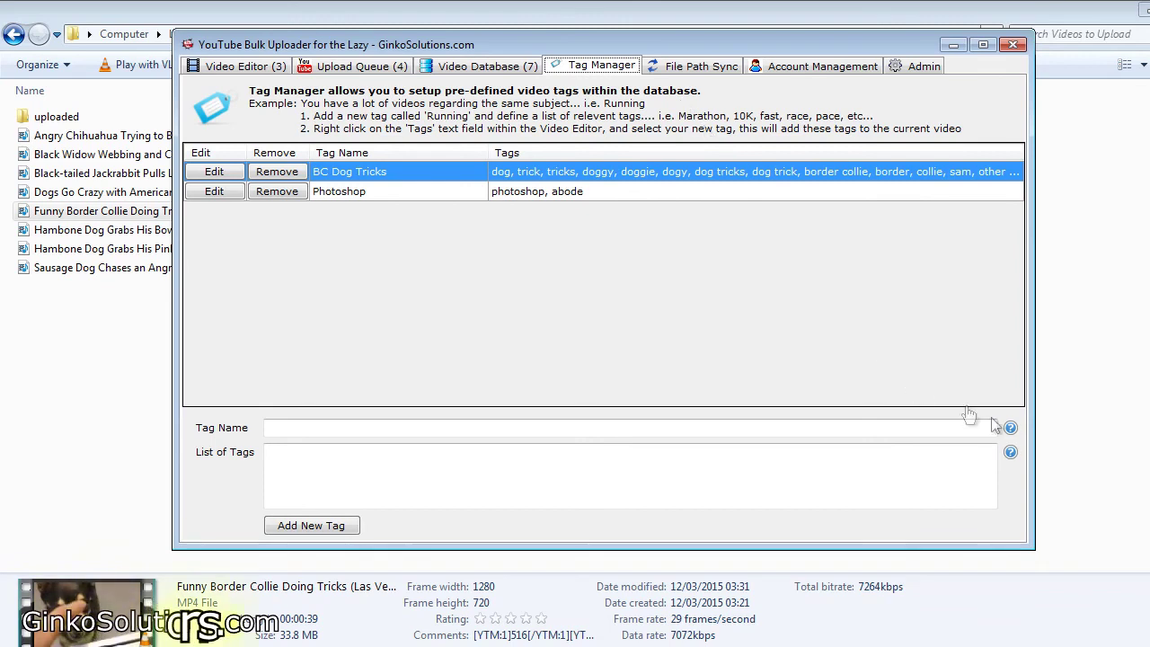
click(1011, 430)
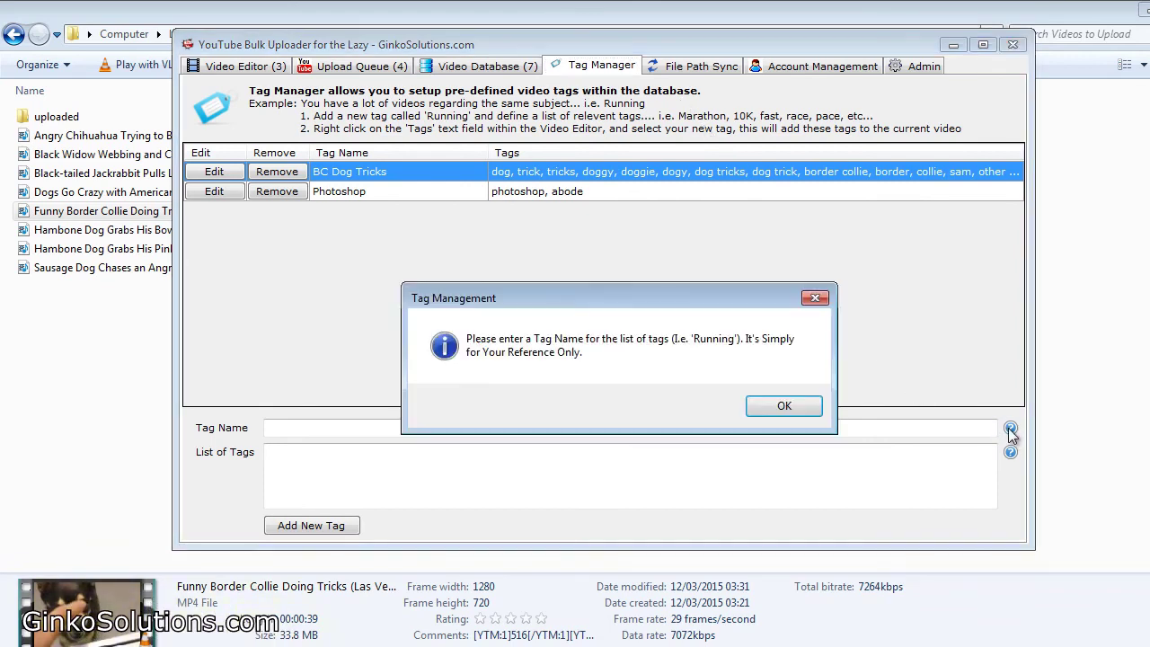
click(762, 408)
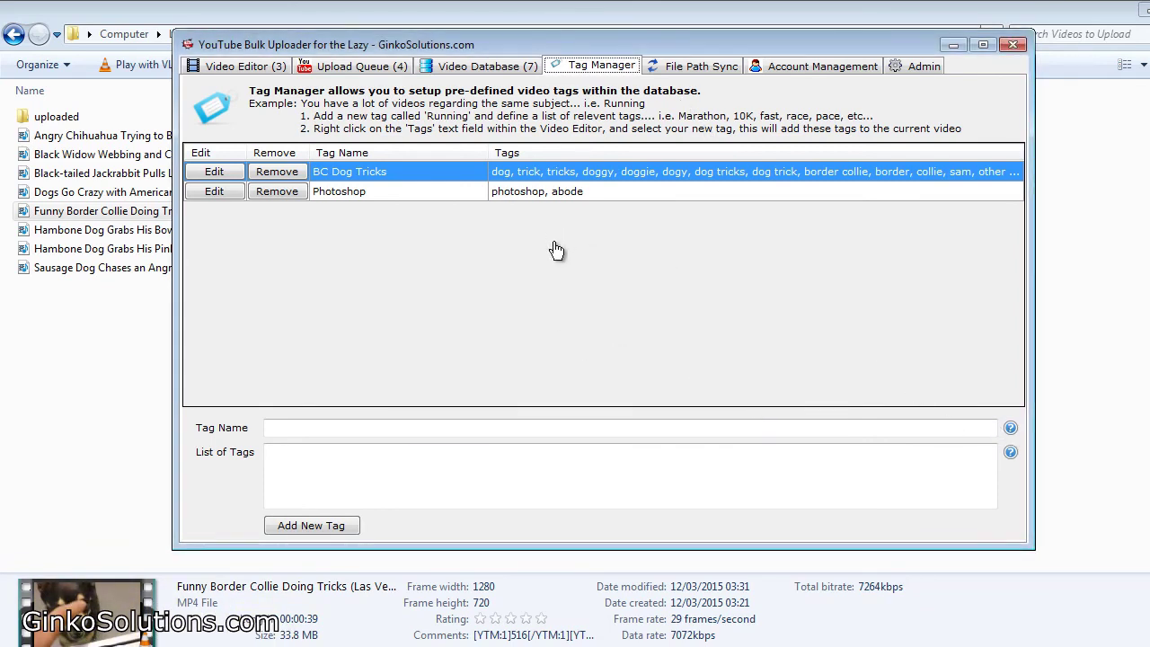